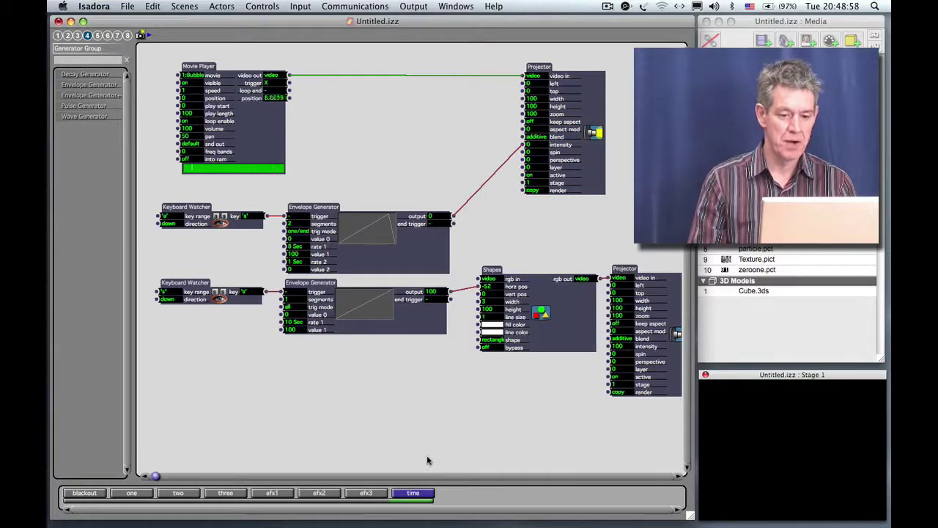
# - Insert a new empty scene after the time scene and name it 'gen'
pyautogui.click(445, 497)
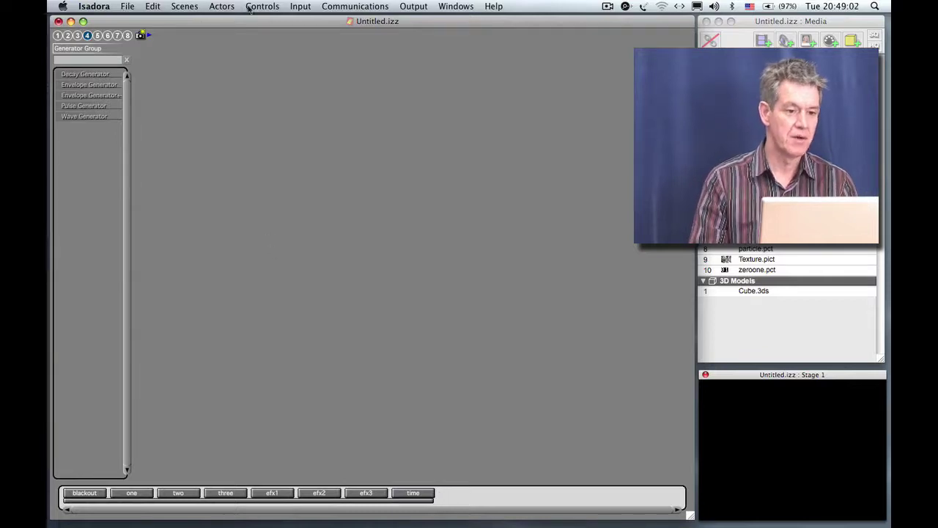
pyautogui.click(188, 7)
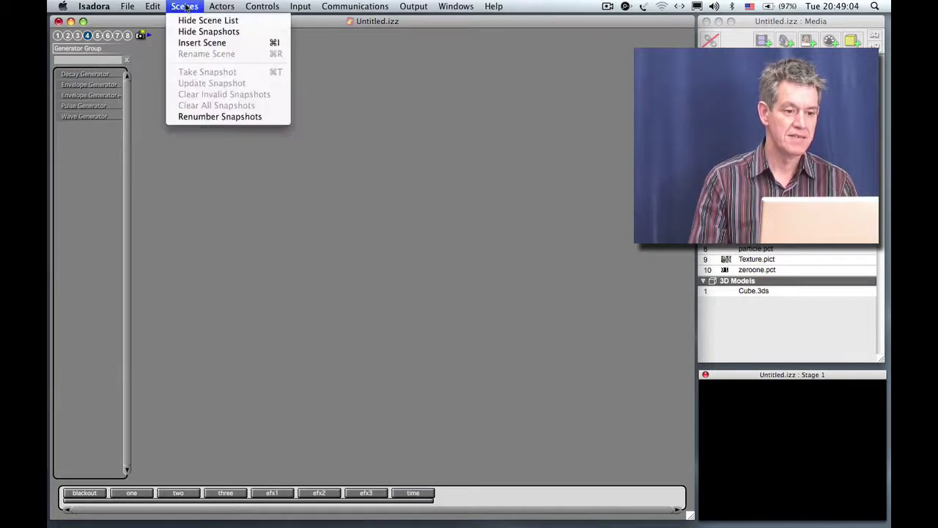
pyautogui.click(189, 44)
pyautogui.click(188, 7)
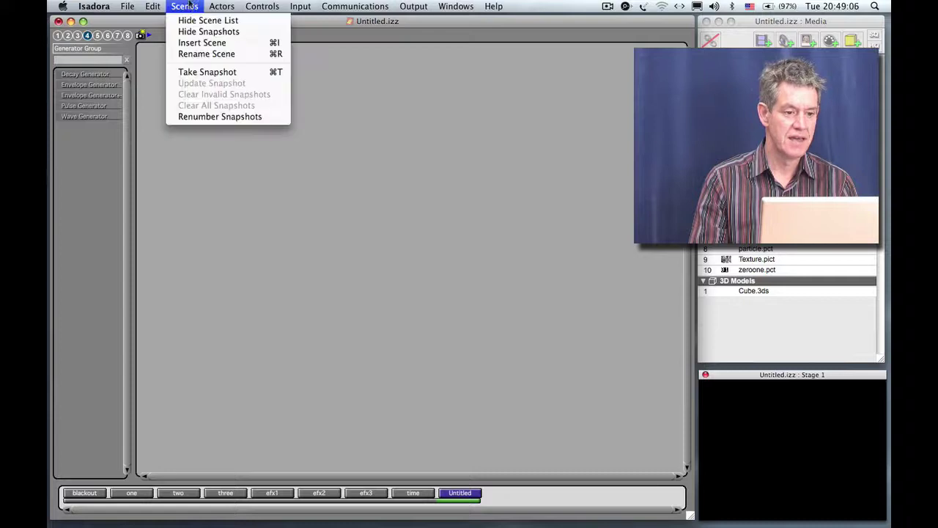
pyautogui.click(190, 54)
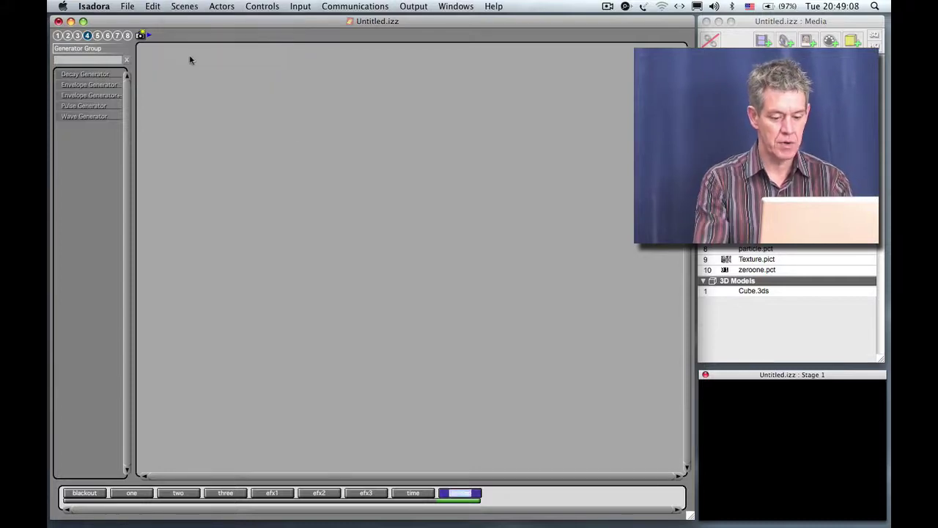
pyautogui.write('o')
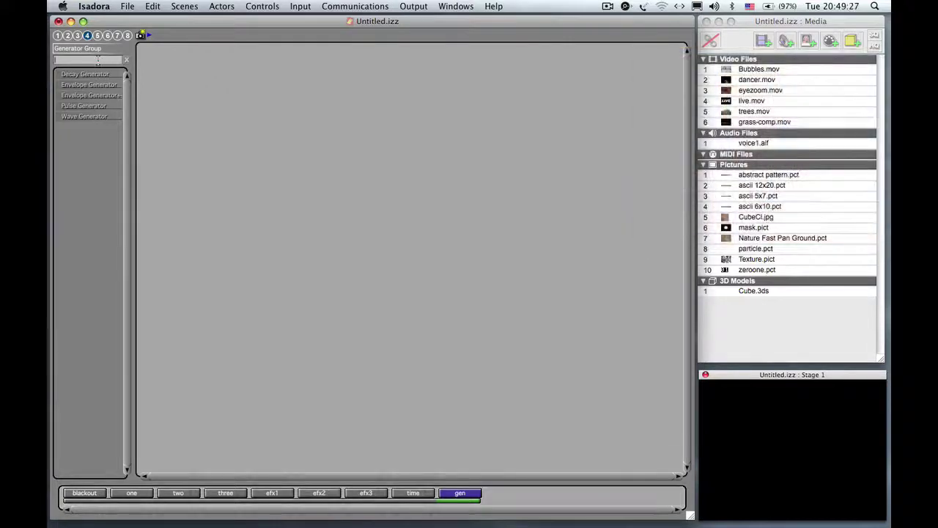
# - Add a Shapes actor feeding a Projector and drag its position and width into a tall white rectangle
pyautogui.write('shap')
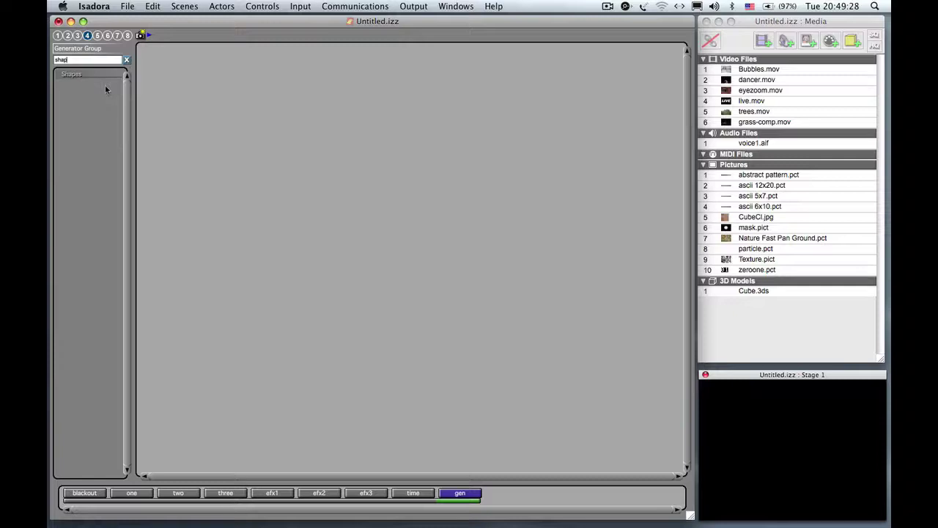
pyautogui.moveTo(102, 79); pyautogui.dragTo(171, 71)
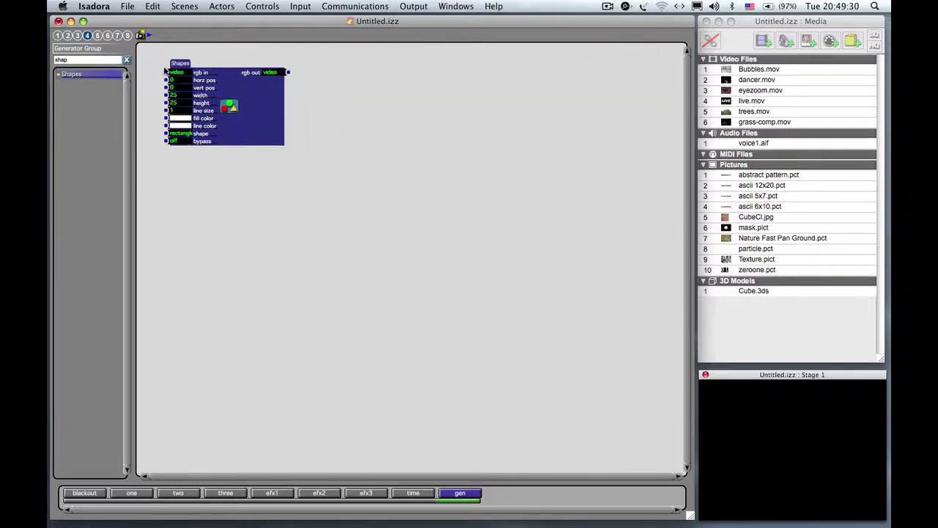
pyautogui.doubleClick(90, 60)
pyautogui.write('proj')
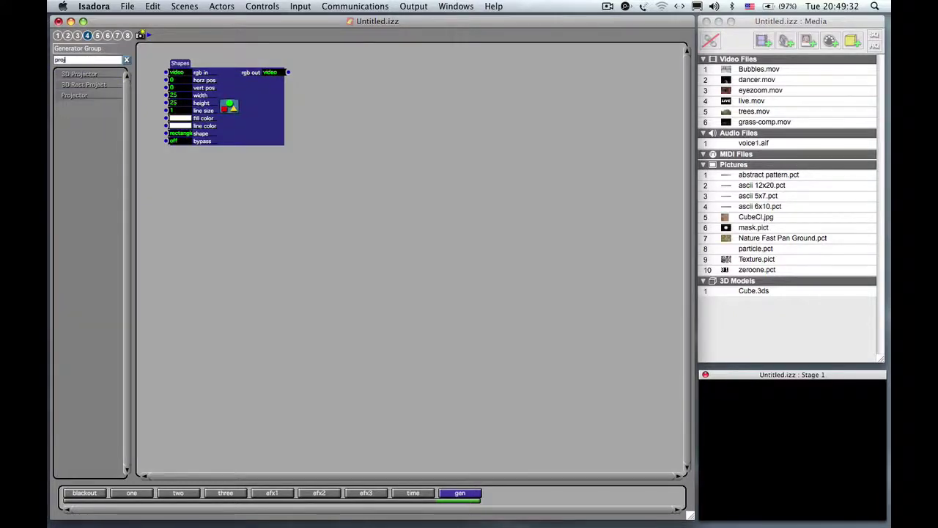
pyautogui.click(83, 97)
pyautogui.moveTo(82, 101); pyautogui.dragTo(576, 129)
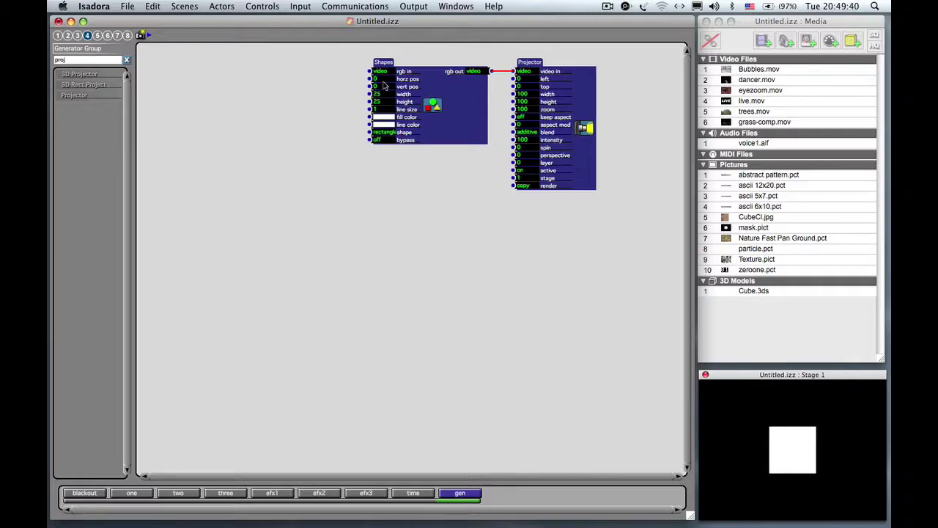
pyautogui.moveTo(384, 83); pyautogui.dragTo(386, 132)
pyautogui.moveTo(381, 86); pyautogui.dragTo(388, 141)
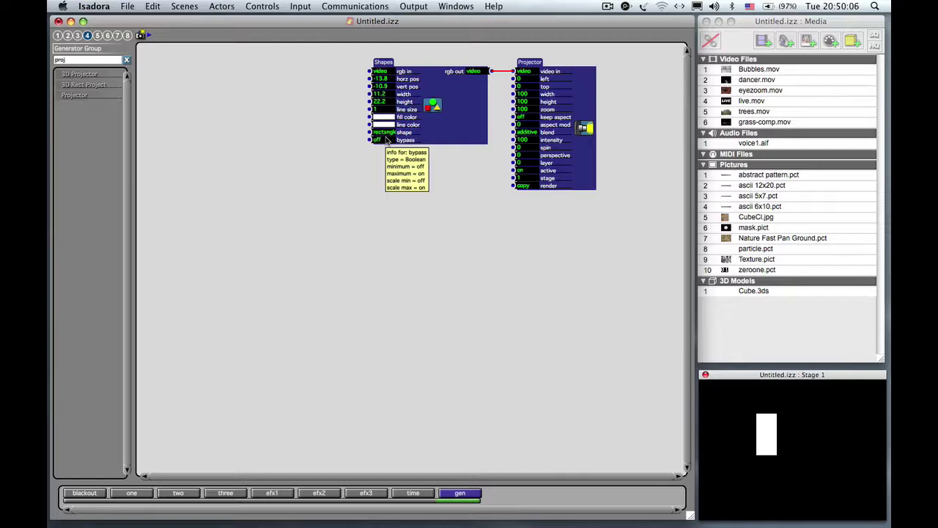
# - Add a Wave Generator actor to the gen scene, running a 1 Hz sine
pyautogui.click(88, 36)
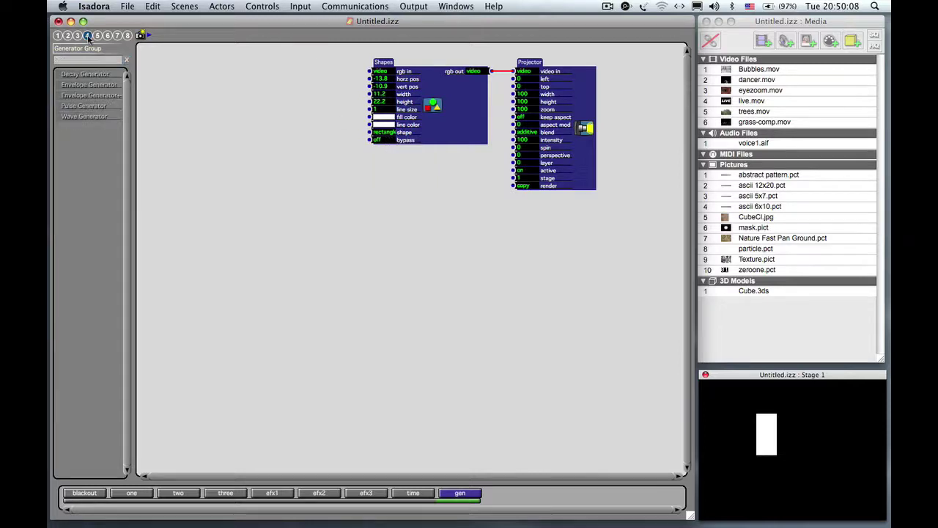
pyautogui.click(84, 116)
pyautogui.click(174, 70)
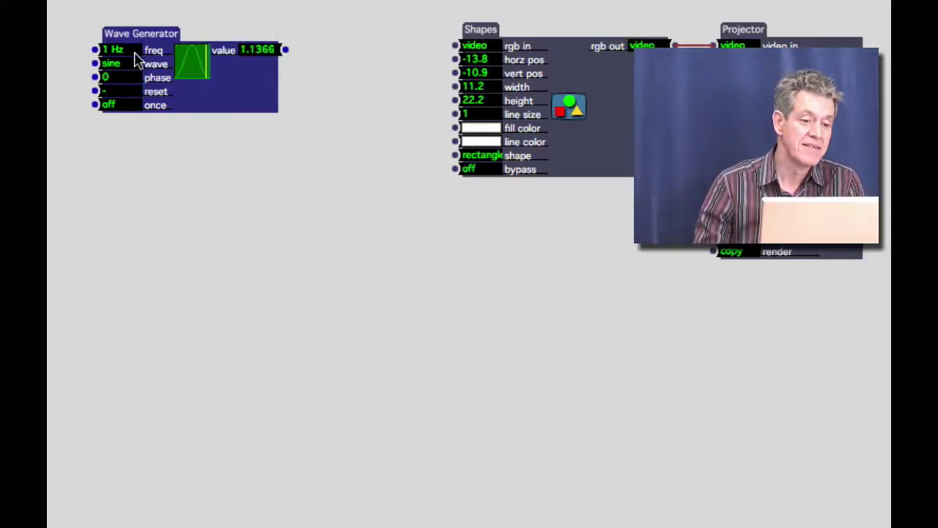
pyautogui.moveTo(132, 59)
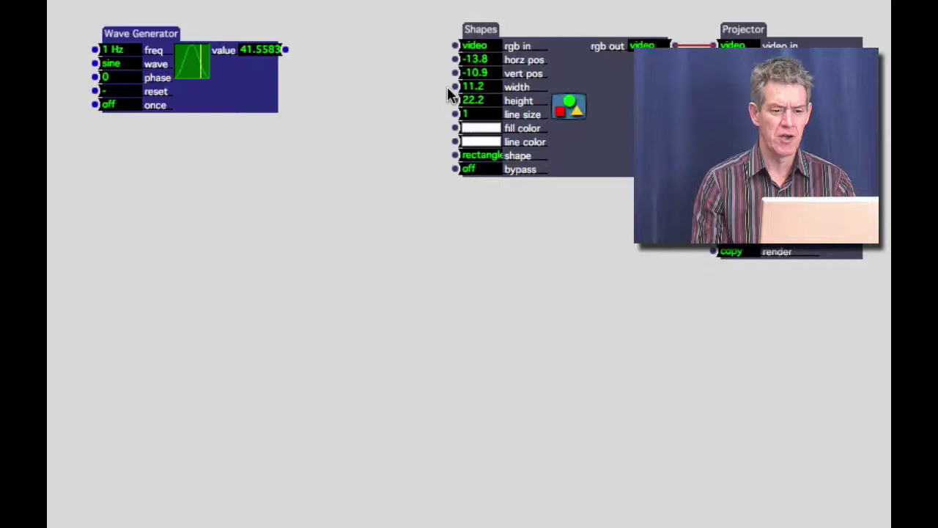
# - Set the Shapes width and height both to 4
pyautogui.click(481, 94)
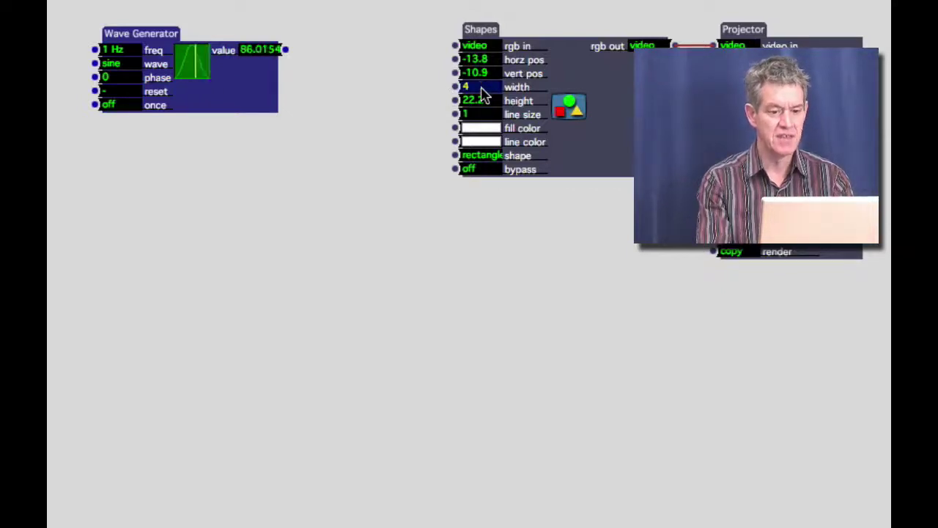
pyautogui.write('4')
pyautogui.press('Return')
pyautogui.click(475, 100)
pyautogui.write('4')
pyautogui.press('Return')
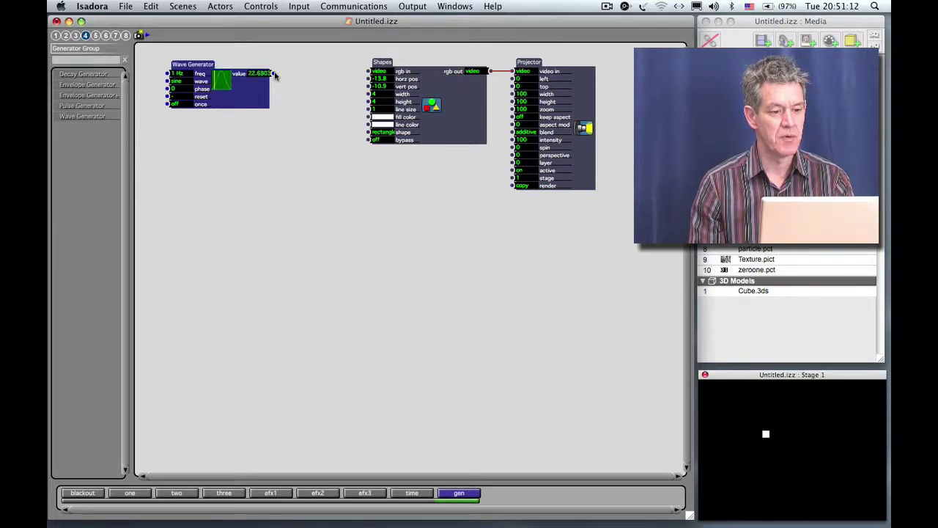
# - Patch the Wave Generator's value output into the Shapes horz pos input and open that input's range settings
pyautogui.moveTo(273, 73); pyautogui.dragTo(369, 81)
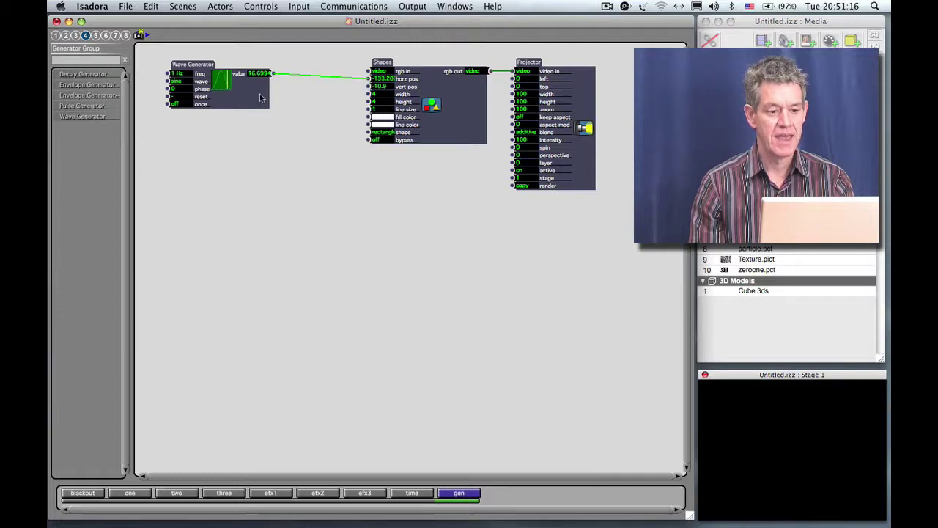
pyautogui.moveTo(258, 98); pyautogui.dragTo(259, 104)
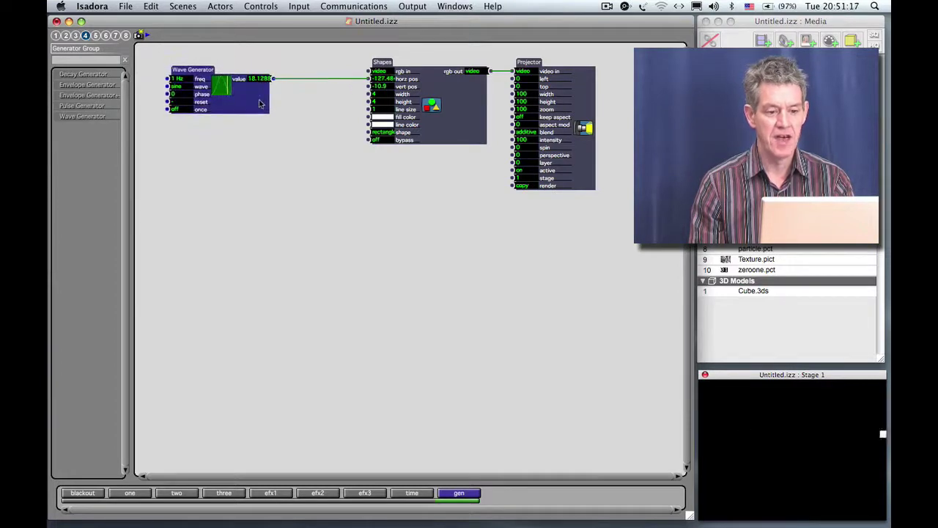
pyautogui.doubleClick(405, 79)
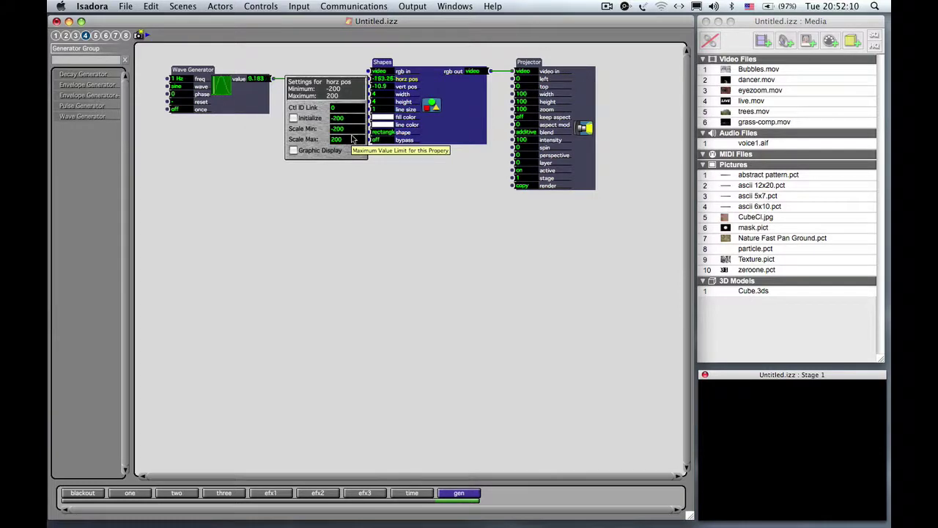
# - Scale horz pos to Min -10 and Max 10, then select the Shapes and Projector actors
pyautogui.click(350, 132)
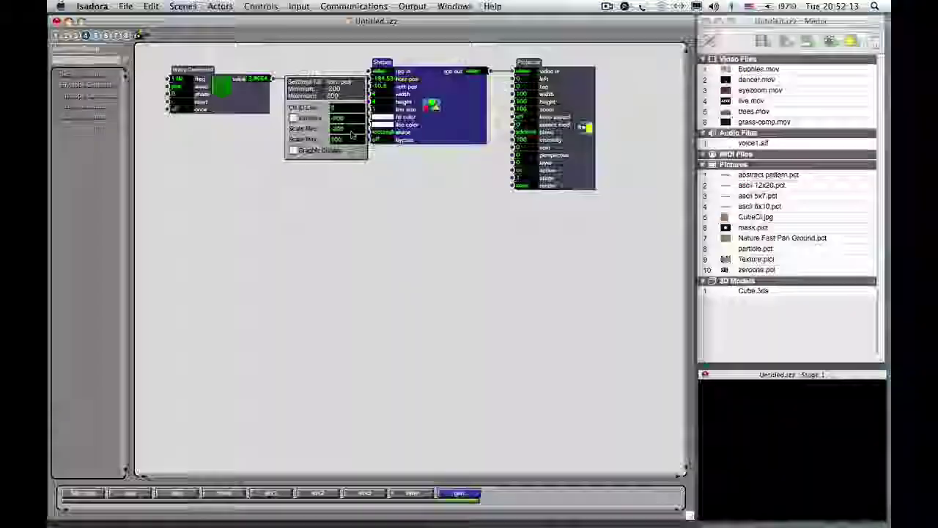
pyautogui.write('-10')
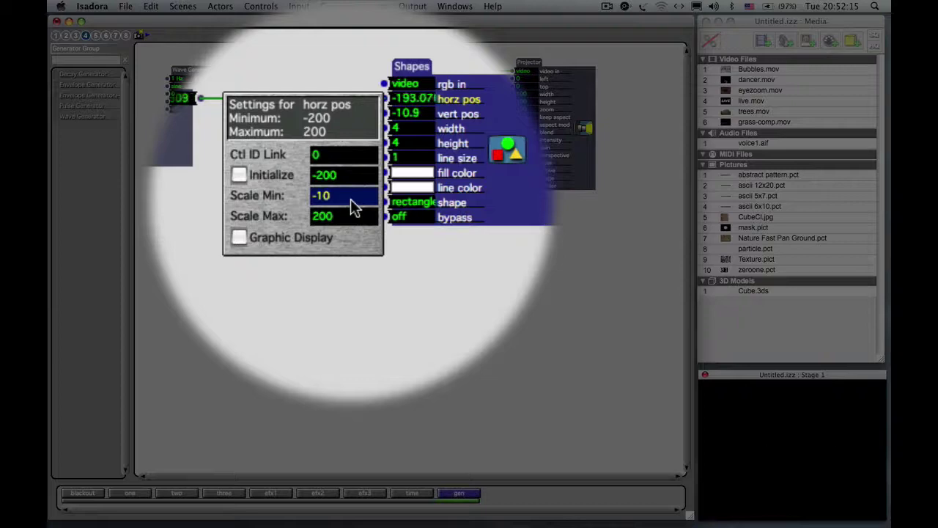
pyautogui.press('Tab')
pyautogui.write('10')
pyautogui.press('Return')
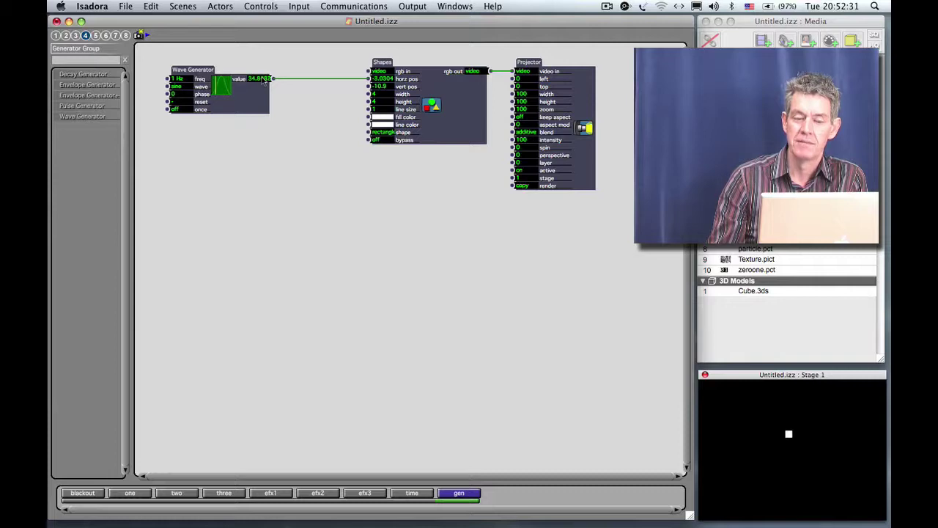
pyautogui.moveTo(264, 82)
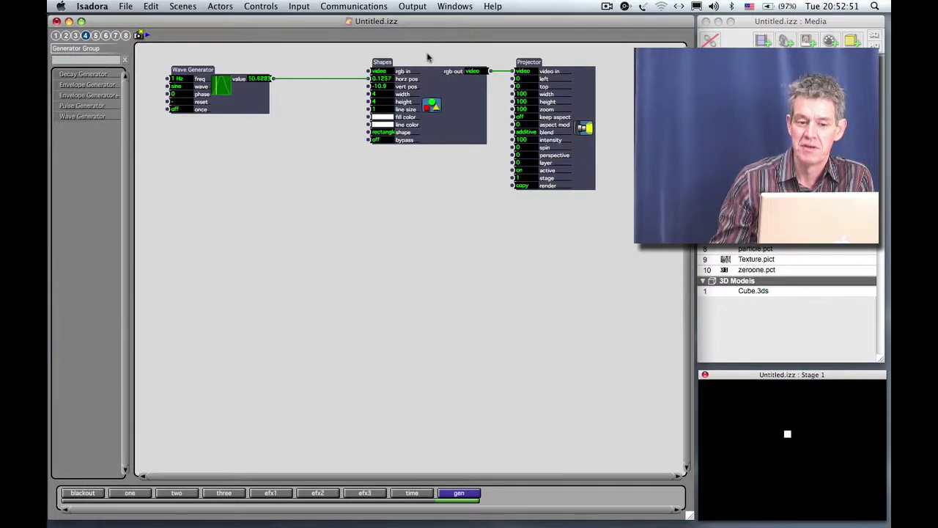
pyautogui.moveTo(582, 162); pyautogui.dragTo(576, 164)
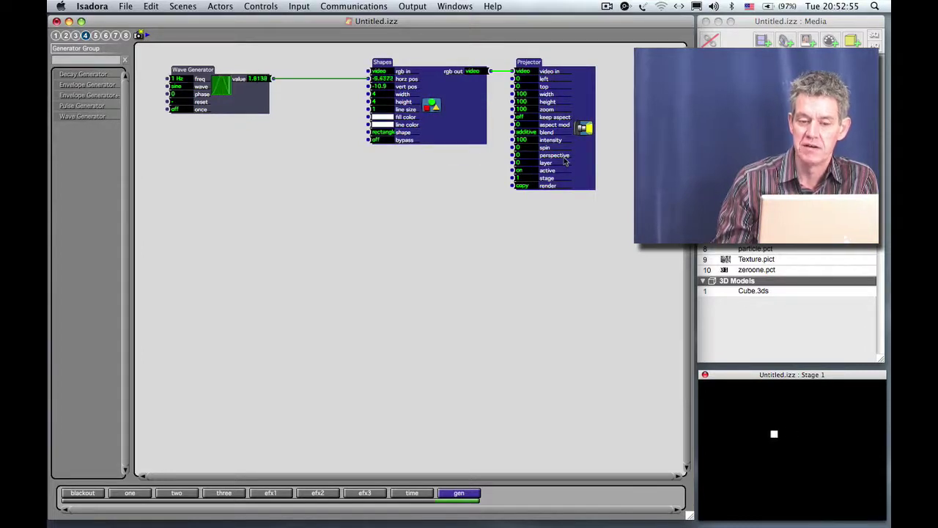
# - Duplicate the Shapes and Projector pair below the originals and adjust the copied bar's vertical position
pyautogui.click(152, 6)
pyautogui.click(167, 105)
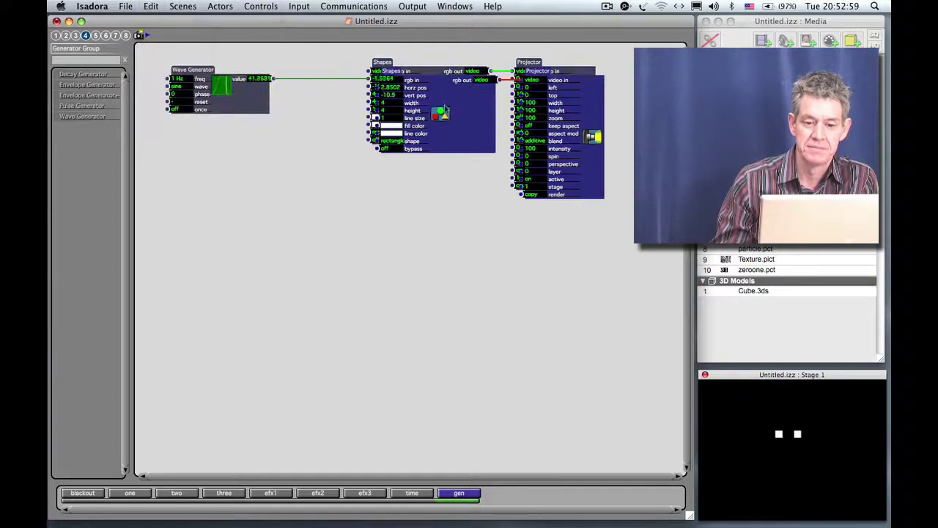
pyautogui.moveTo(445, 109); pyautogui.dragTo(433, 251)
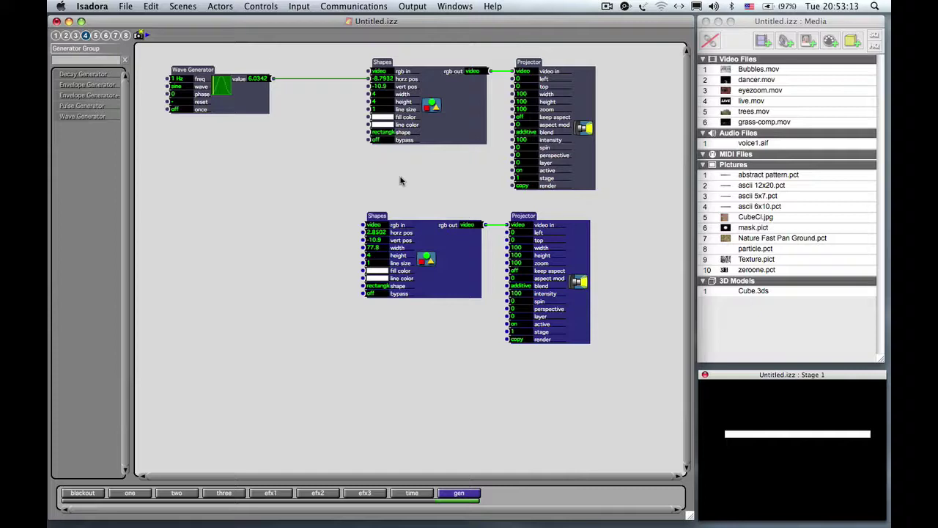
pyautogui.moveTo(382, 248); pyautogui.dragTo(375, 329)
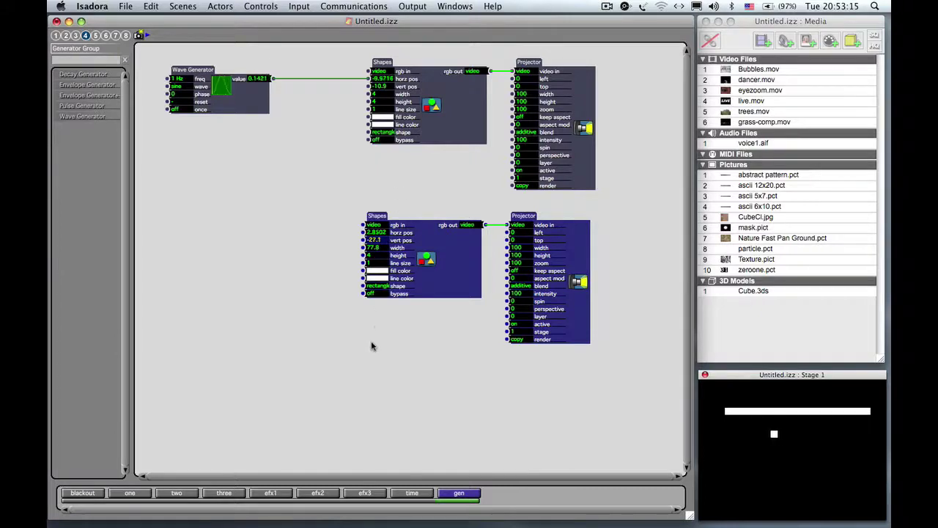
pyautogui.moveTo(368, 376); pyautogui.dragTo(324, 473)
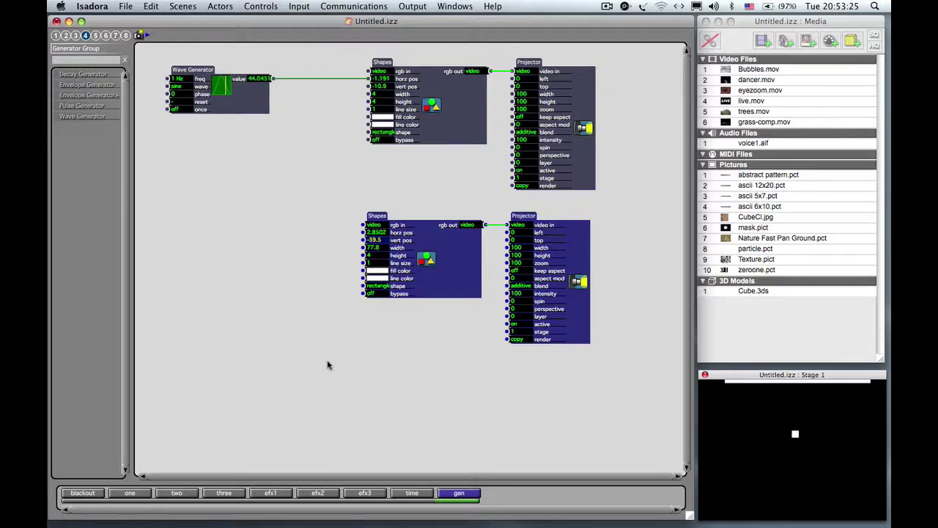
pyautogui.moveTo(328, 365); pyautogui.dragTo(368, 3)
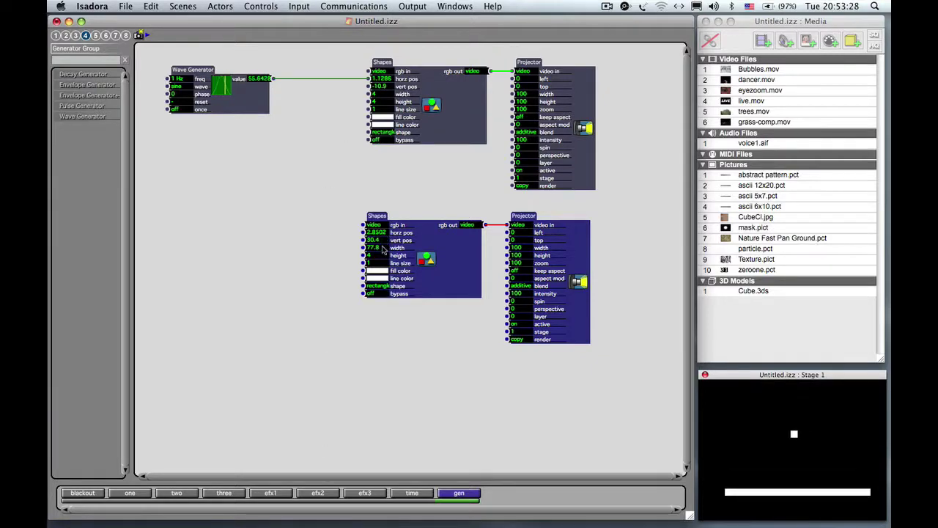
pyautogui.moveTo(382, 246); pyautogui.dragTo(357, 310)
# - Duplicate the top Wave Generator with Cmd-D and place the copy beside the lower Shapes actor
pyautogui.click(210, 70)
pyautogui.press('super+d')
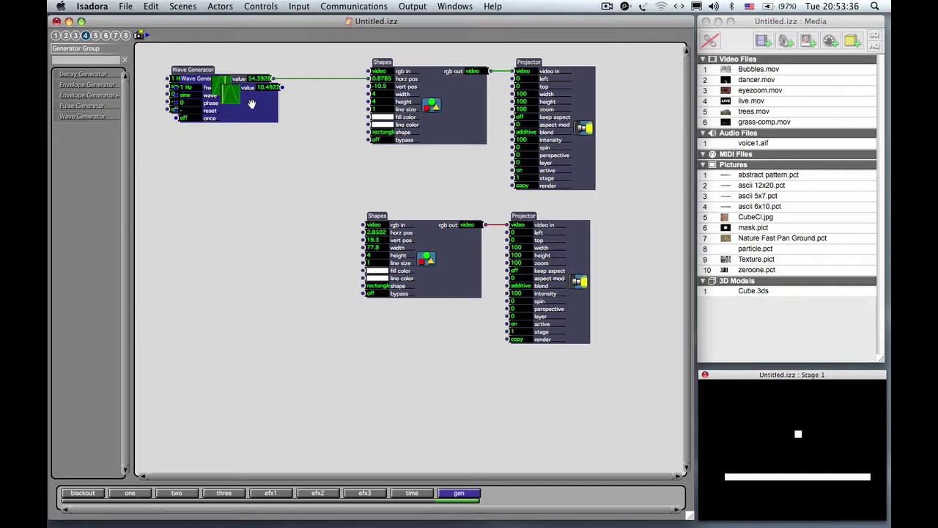
pyautogui.moveTo(253, 128); pyautogui.dragTo(257, 245)
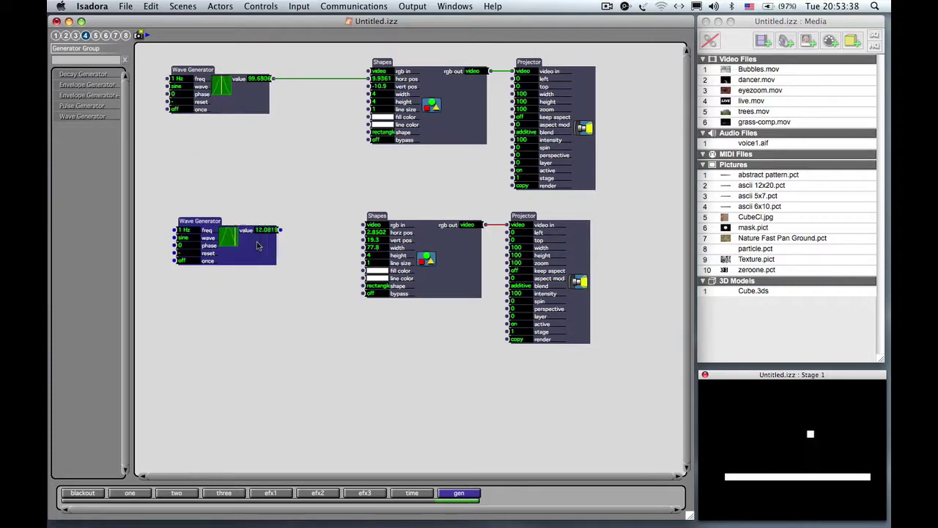
# - Wire the new wave into the lower Shapes vert pos, scaled -50 to 50, at 0.1 Hz
pyautogui.click(282, 233)
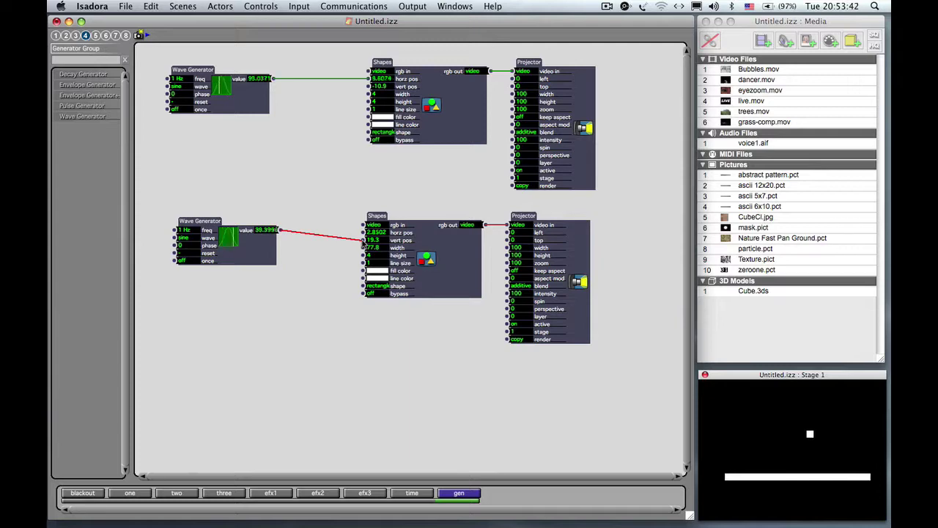
pyautogui.moveTo(363, 239); pyautogui.dragTo(365, 240)
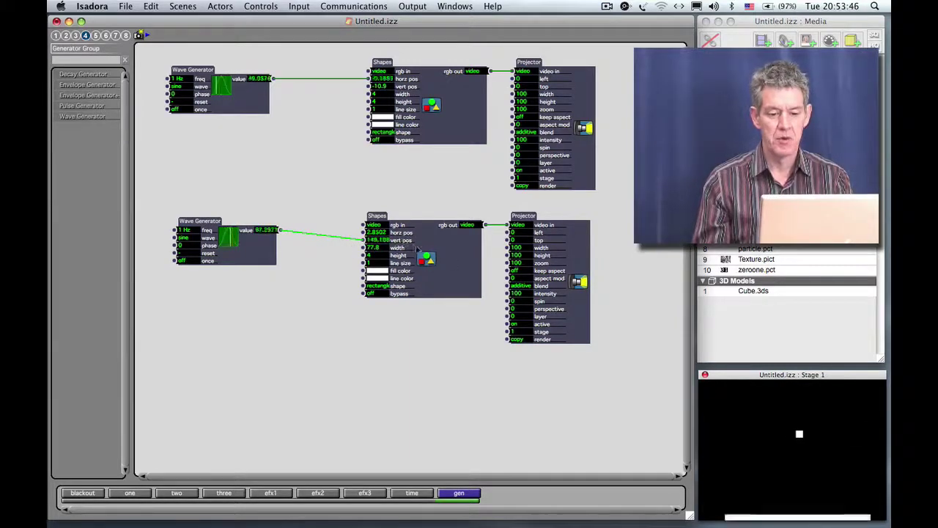
pyautogui.click(406, 247)
pyautogui.doubleClick(405, 243)
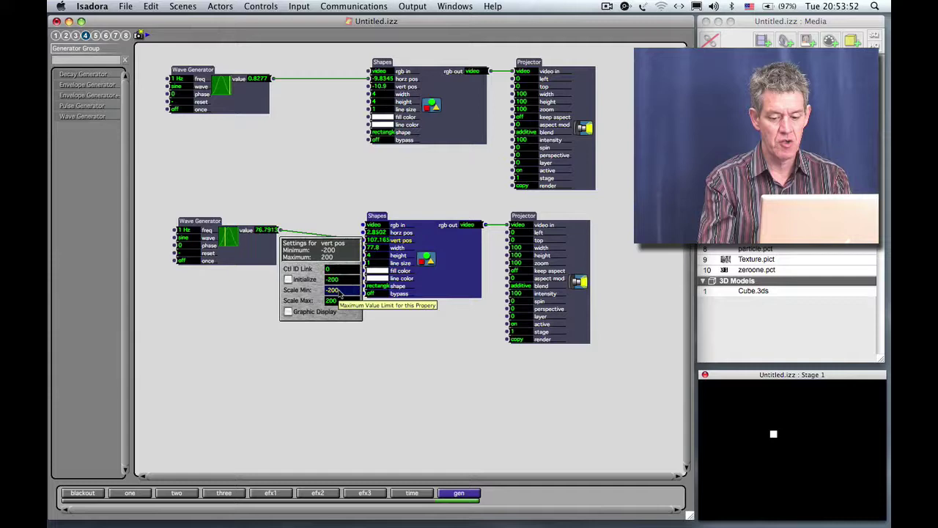
pyautogui.write('-50')
pyautogui.write('50')
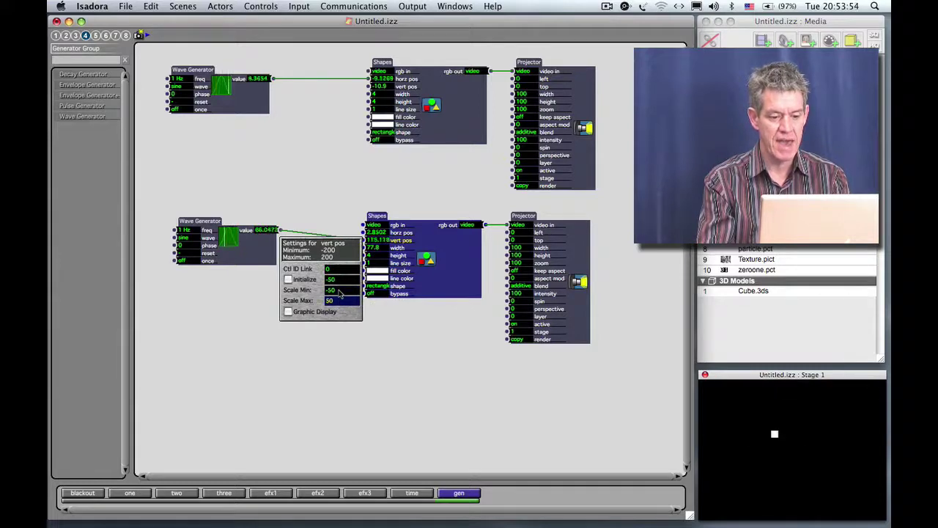
pyautogui.click(460, 334)
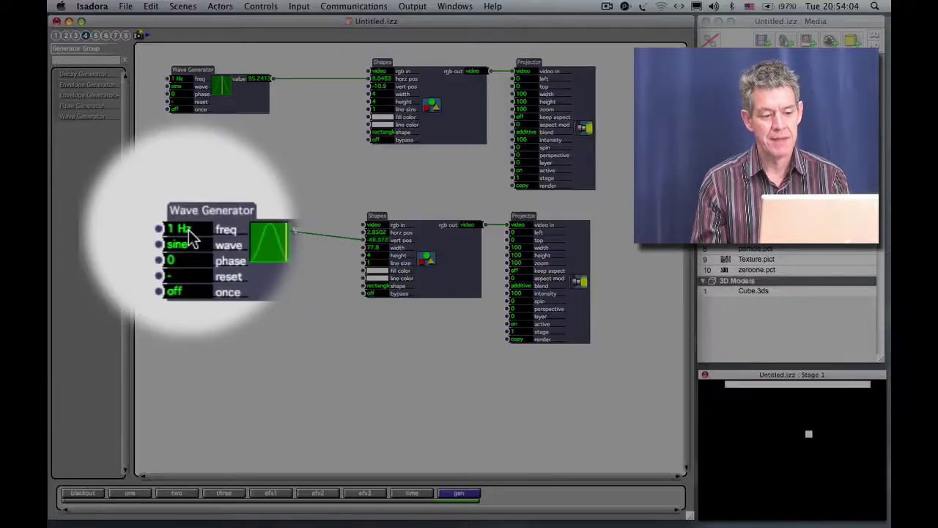
pyautogui.moveTo(192, 236); pyautogui.dragTo(196, 243)
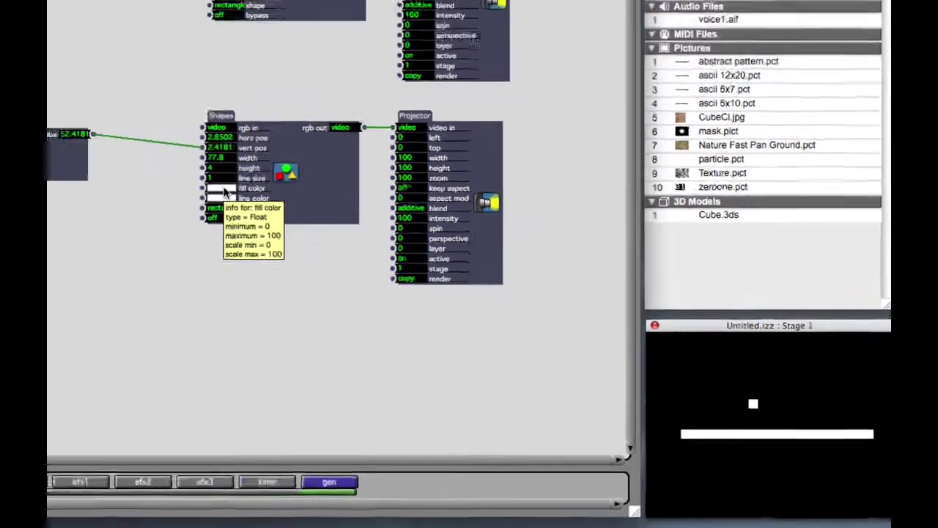
# - Pick red from the Color Wheel as the lower Shapes actor's fill colour
pyautogui.click(88, 118)
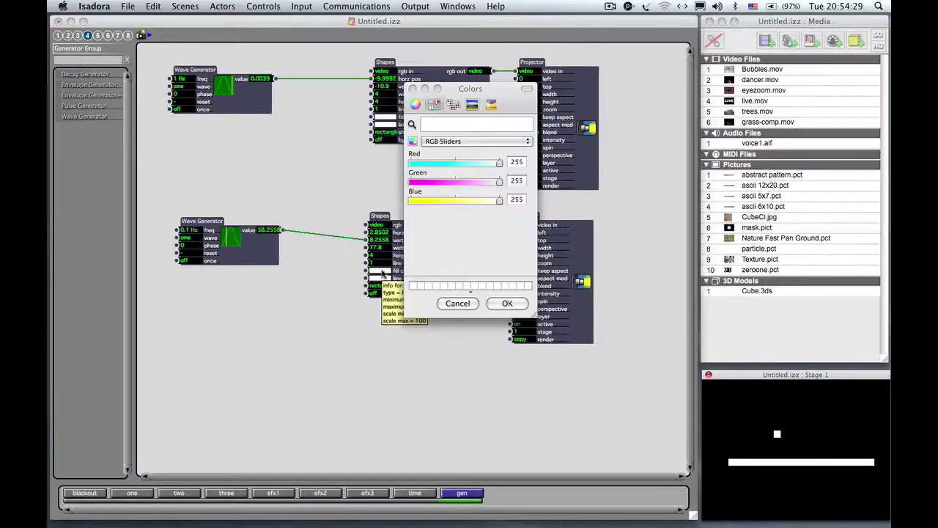
pyautogui.click(415, 105)
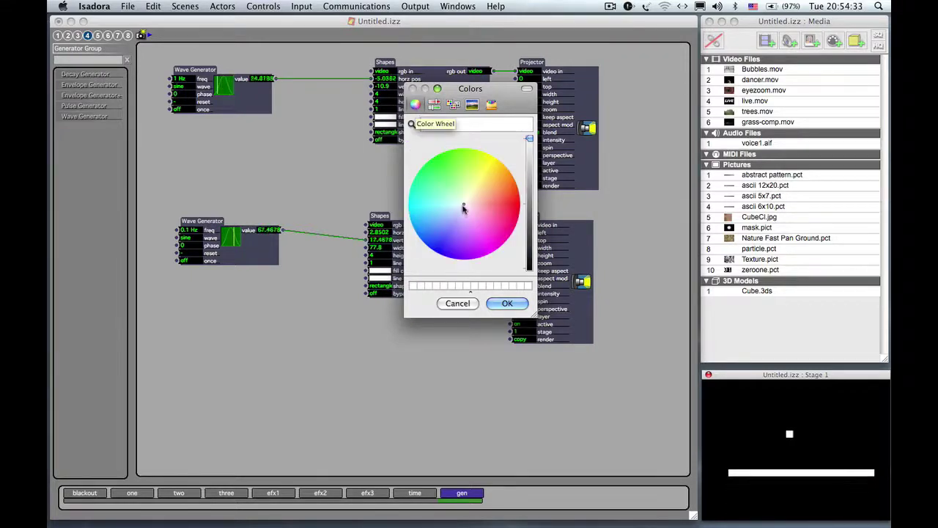
pyautogui.click(519, 205)
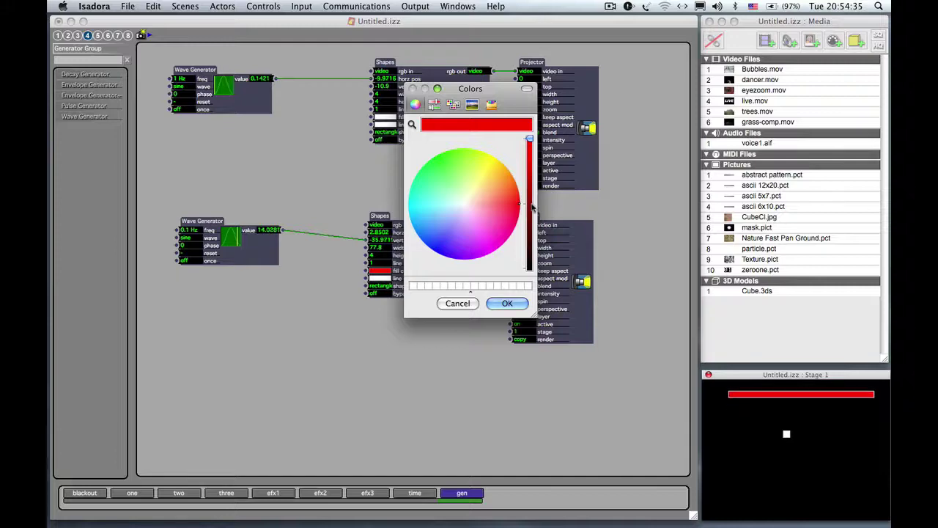
pyautogui.click(523, 307)
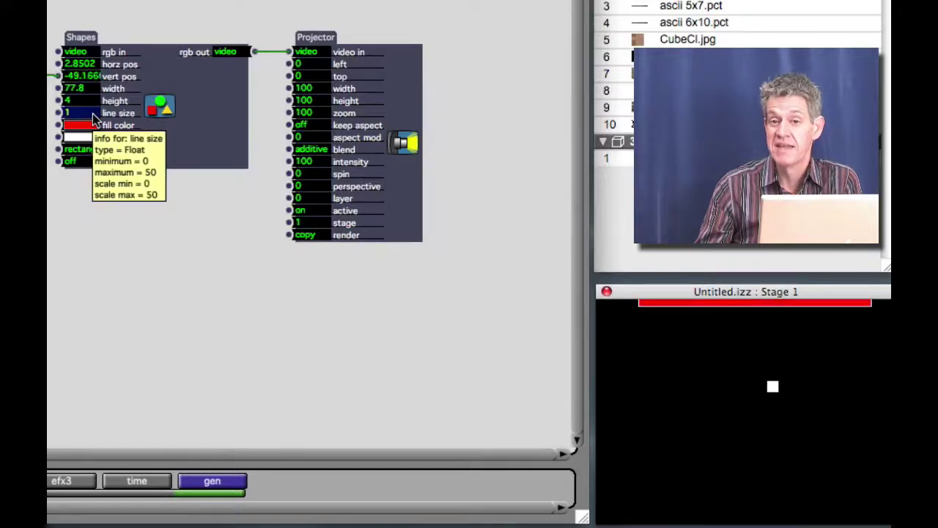
# - Drag the lower Shapes actor's line size from 1 down to 0
pyautogui.moveTo(93, 114); pyautogui.dragTo(86, 158)
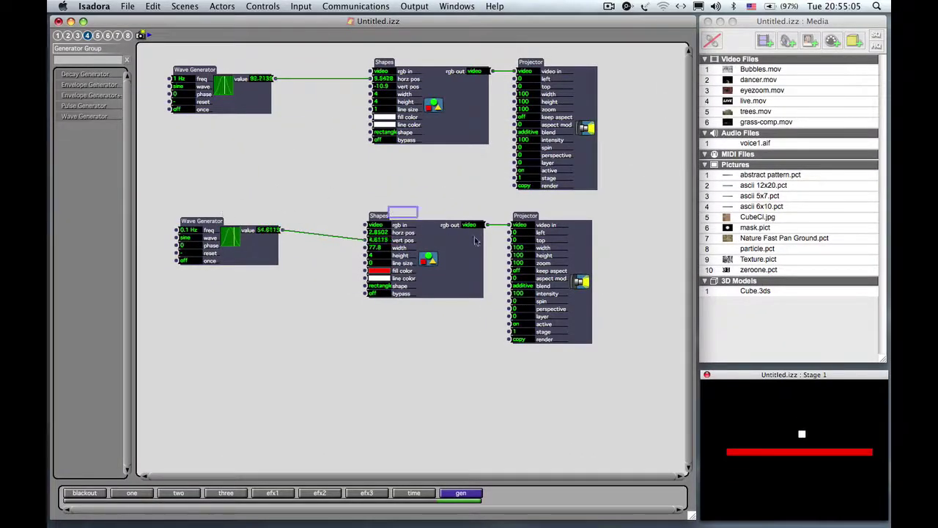
# - Duplicate the lower Shapes and Projector pair and move the copies to the bottom
pyautogui.moveTo(475, 240); pyautogui.dragTo(558, 253)
pyautogui.press('super+d')
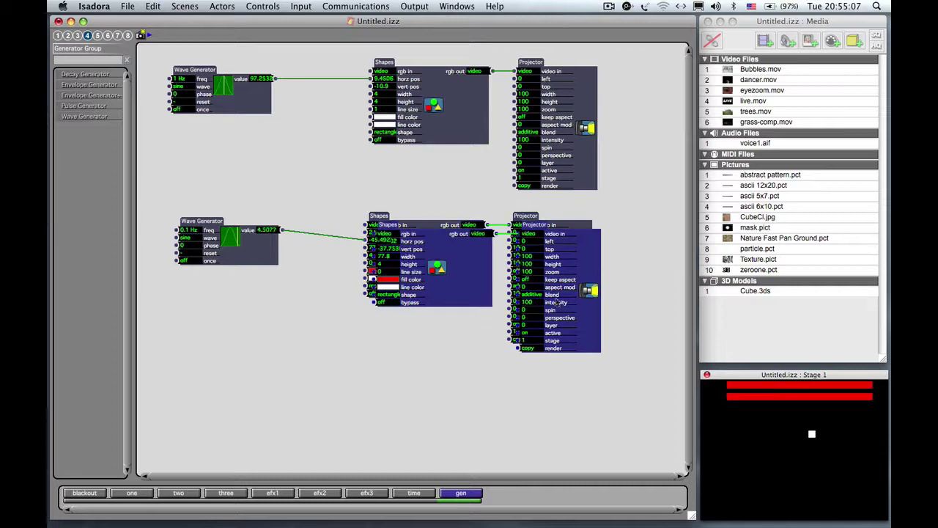
pyautogui.moveTo(559, 302); pyautogui.dragTo(554, 436)
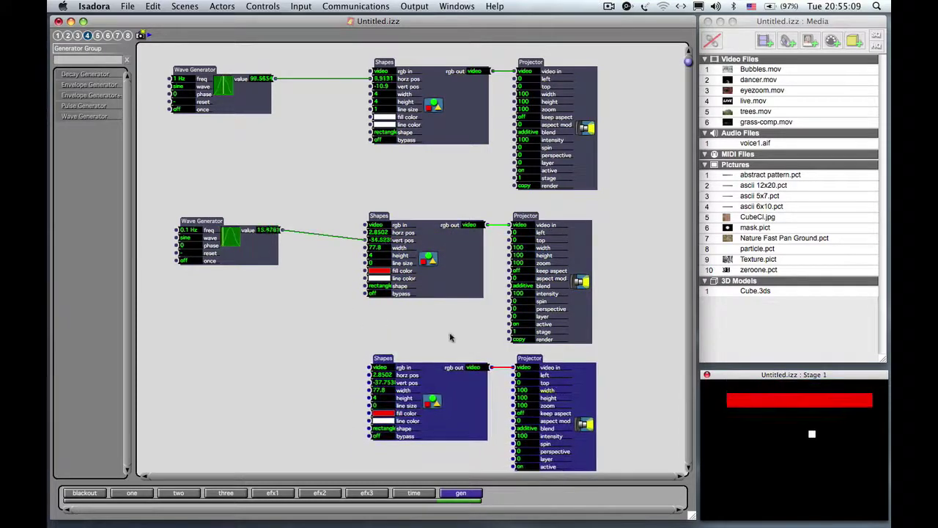
# - Make two copies of the middle Wave Generator and wire them to the bottom Shapes width and height
pyautogui.click(267, 258)
pyautogui.press('super+d')
pyautogui.moveTo(267, 258); pyautogui.dragTo(241, 395)
pyautogui.press('super+d')
pyautogui.moveTo(247, 318); pyautogui.dragTo(249, 320)
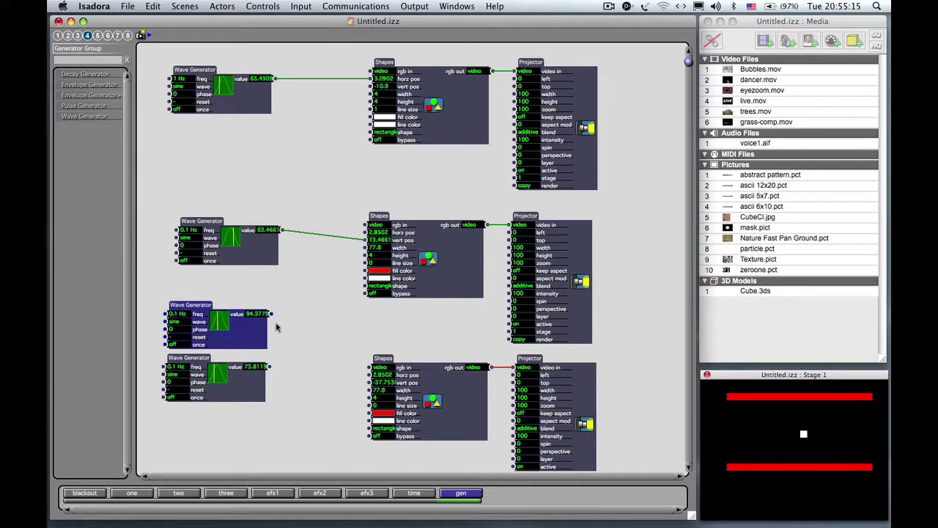
pyautogui.click(335, 375)
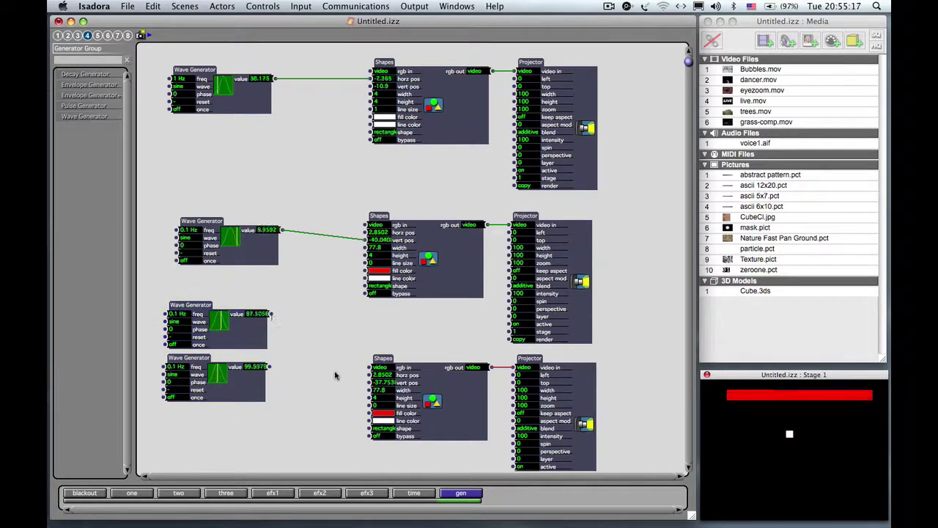
pyautogui.moveTo(270, 314); pyautogui.dragTo(371, 394)
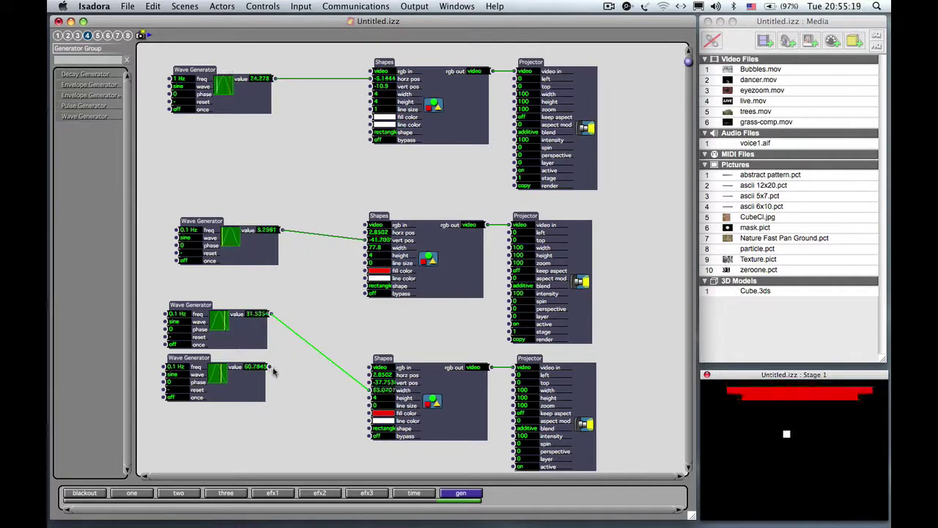
pyautogui.moveTo(270, 367); pyautogui.dragTo(371, 402)
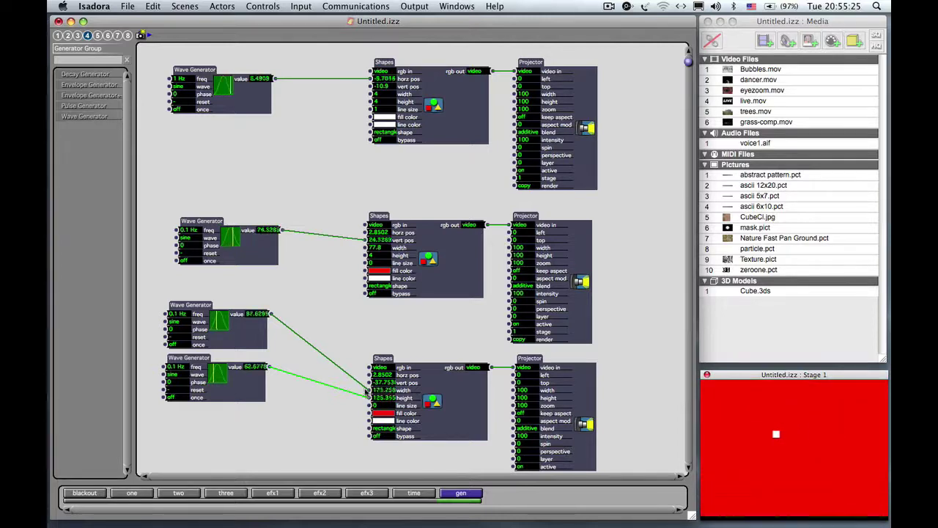
pyautogui.moveTo(389, 375)
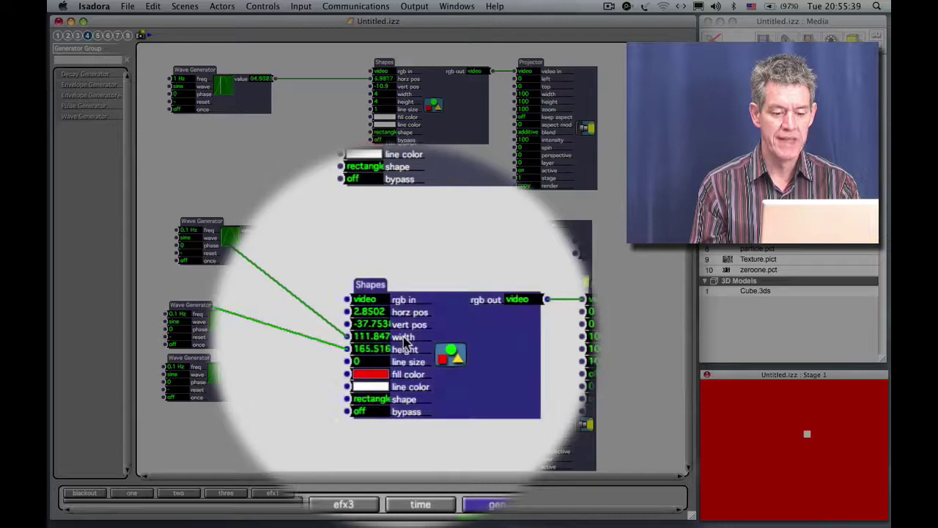
# - Scale the lower Shapes actor's width input to a range of 2 to 15
pyautogui.doubleClick(404, 390)
pyautogui.click(349, 386)
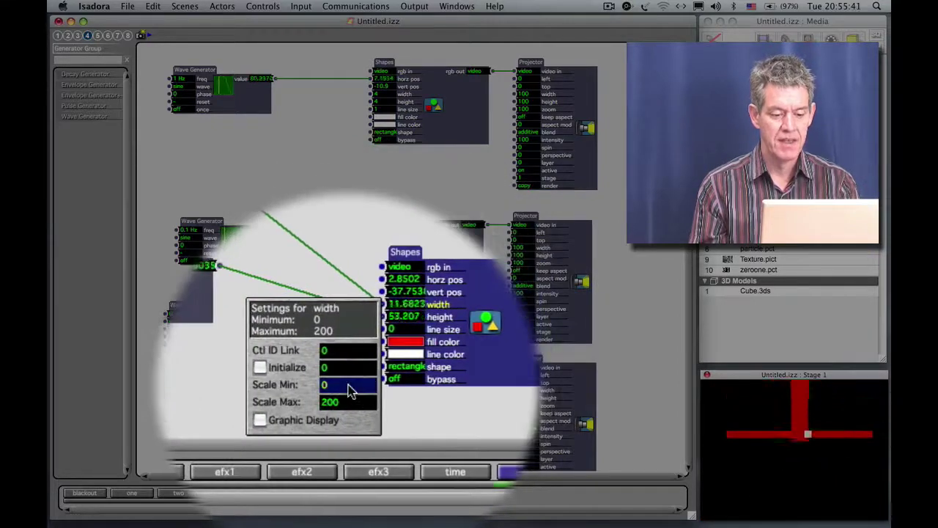
pyautogui.write('2')
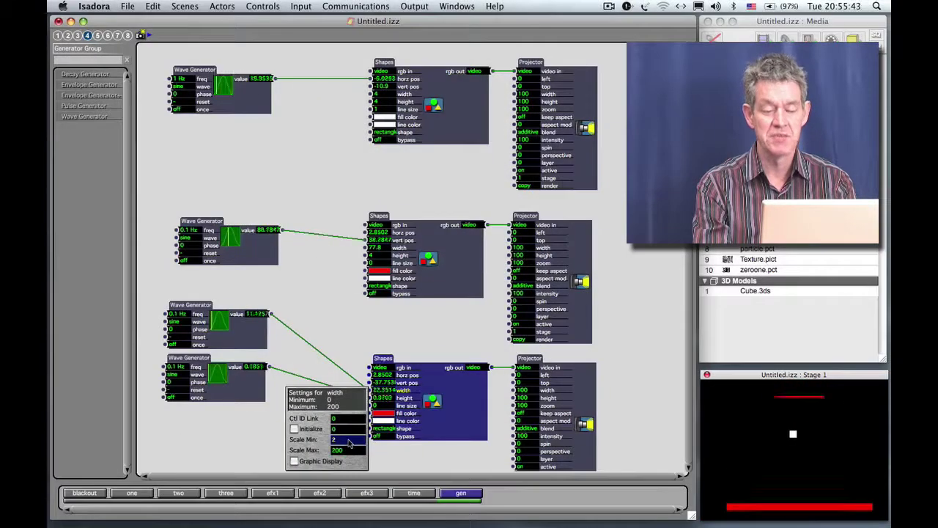
pyautogui.press('Tab')
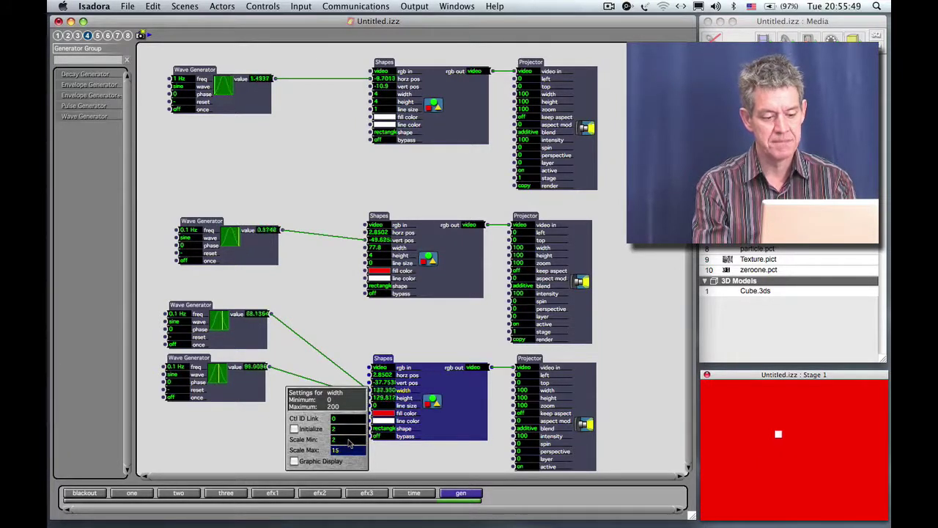
pyautogui.write('15')
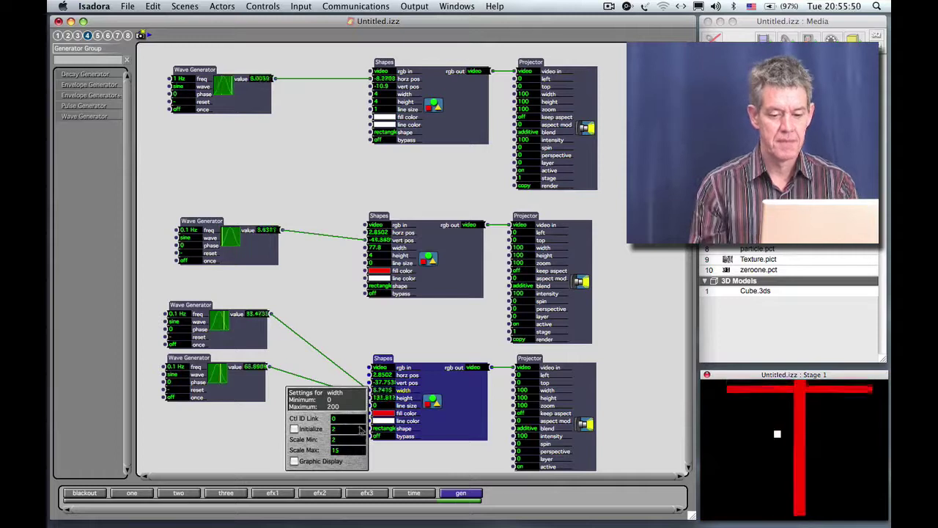
# - Give the lower shape's height input the same 2–15 scale range
pyautogui.click(405, 399)
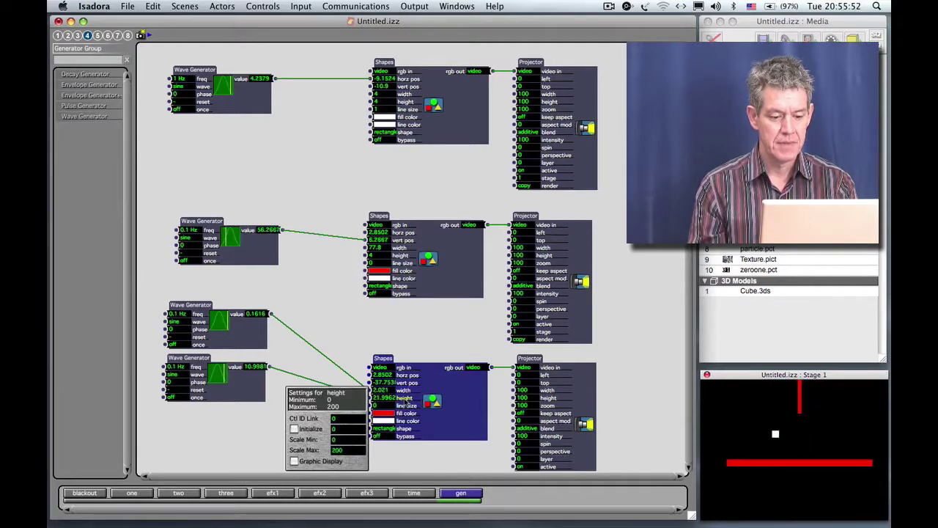
pyautogui.click(344, 440)
pyautogui.write('2')
pyautogui.write('15')
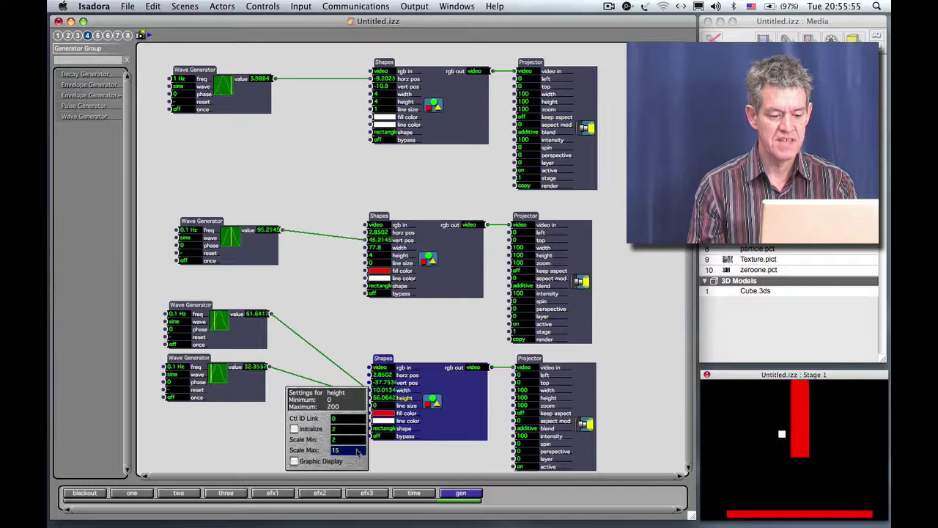
pyautogui.click(373, 456)
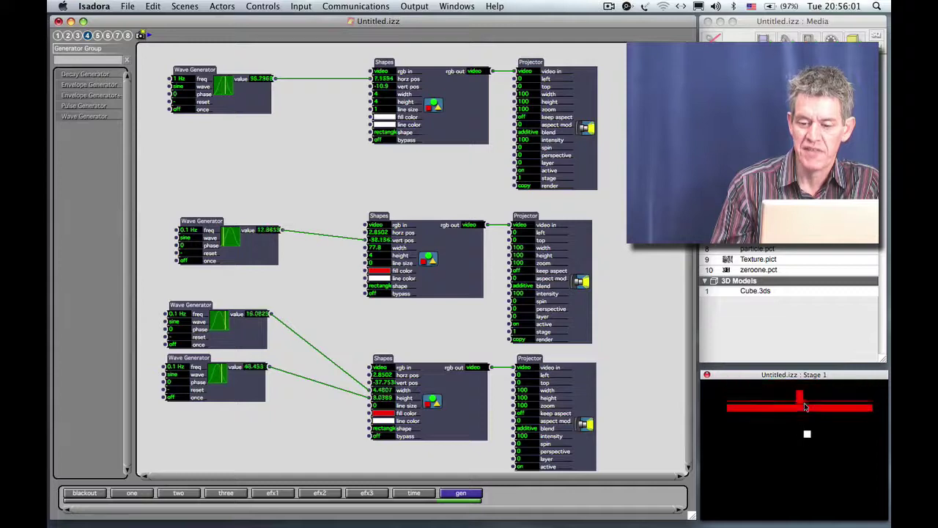
# - Fill the bottom shape orange and raise its two Wave Generators' frequencies to 1.7 Hz and 1.4 Hz
pyautogui.click(382, 413)
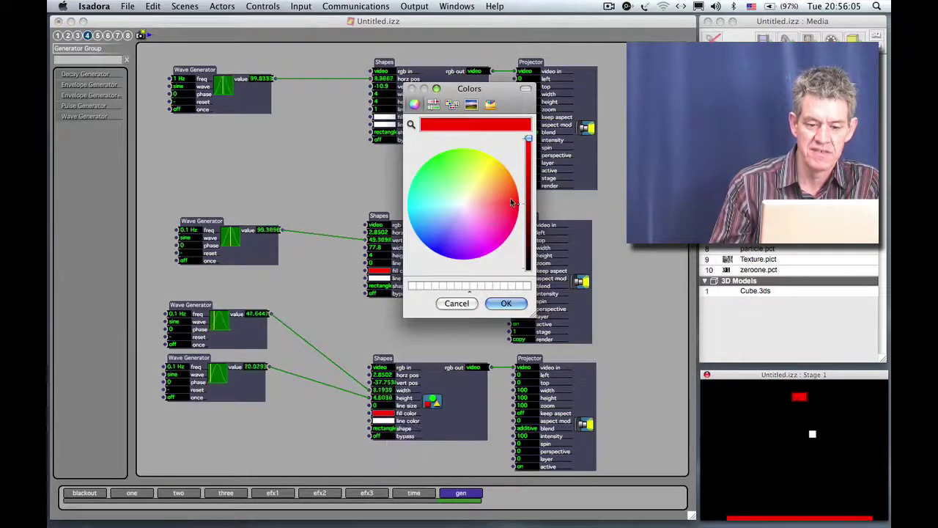
pyautogui.click(512, 184)
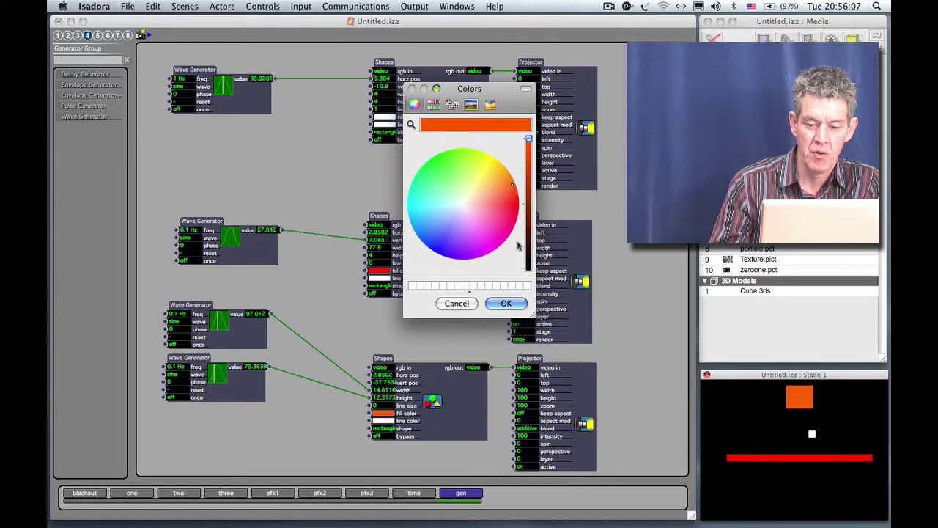
pyautogui.click(506, 304)
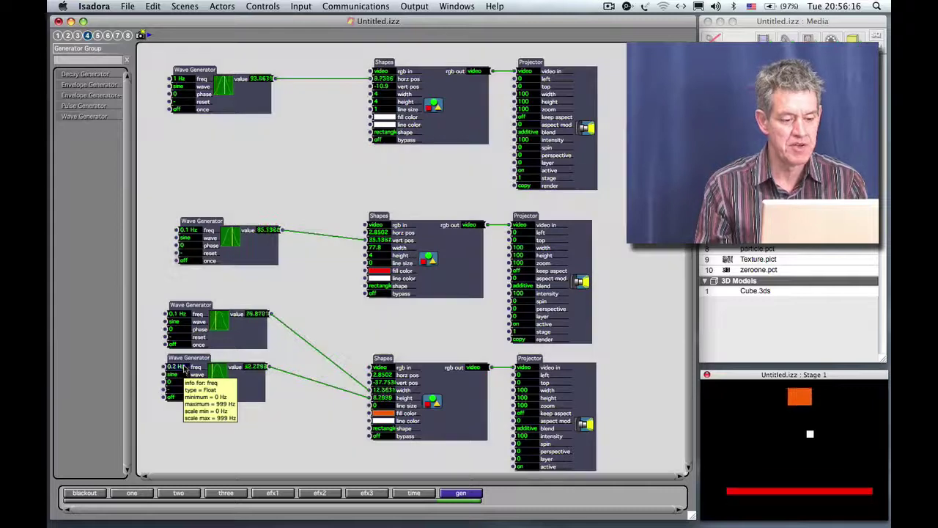
pyautogui.moveTo(184, 370); pyautogui.dragTo(186, 363)
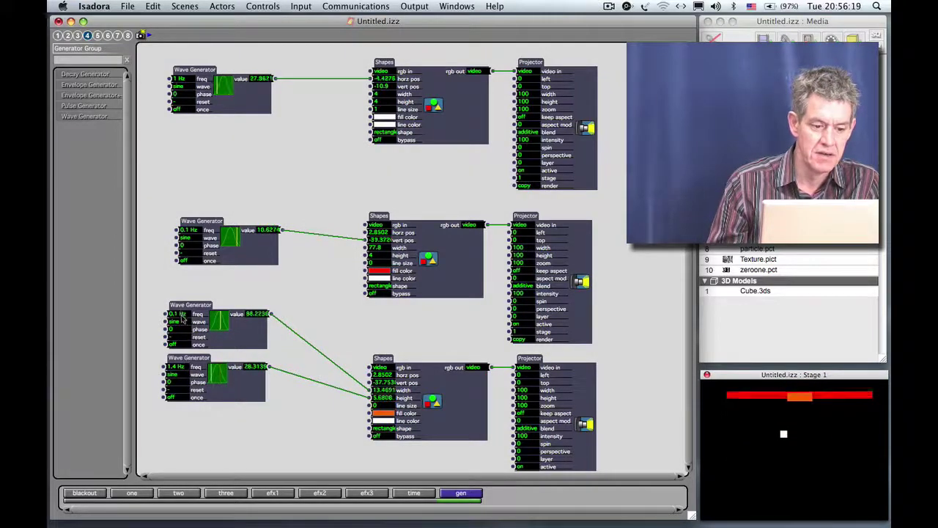
pyautogui.moveTo(183, 318); pyautogui.dragTo(184, 311)
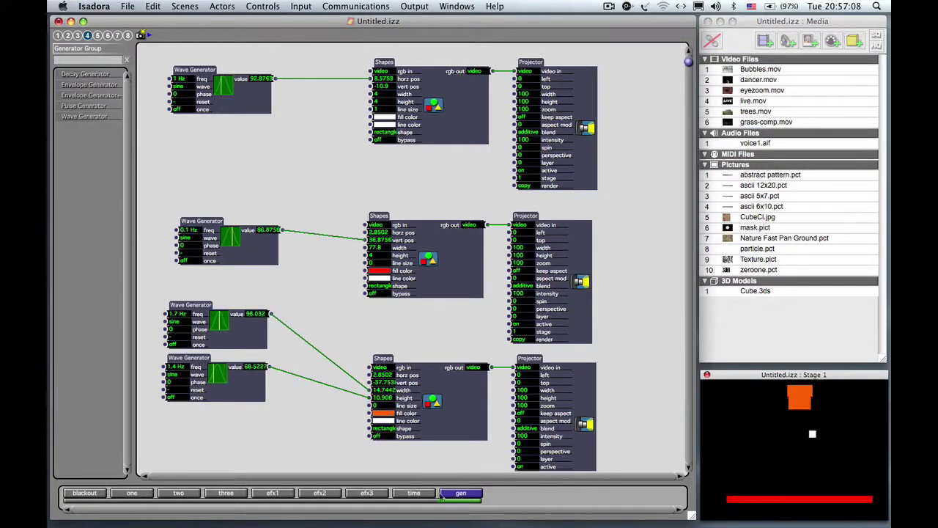
# - Create a new empty scene and place a Movie Player in it
pyautogui.click(505, 499)
pyautogui.doubleClick(505, 499)
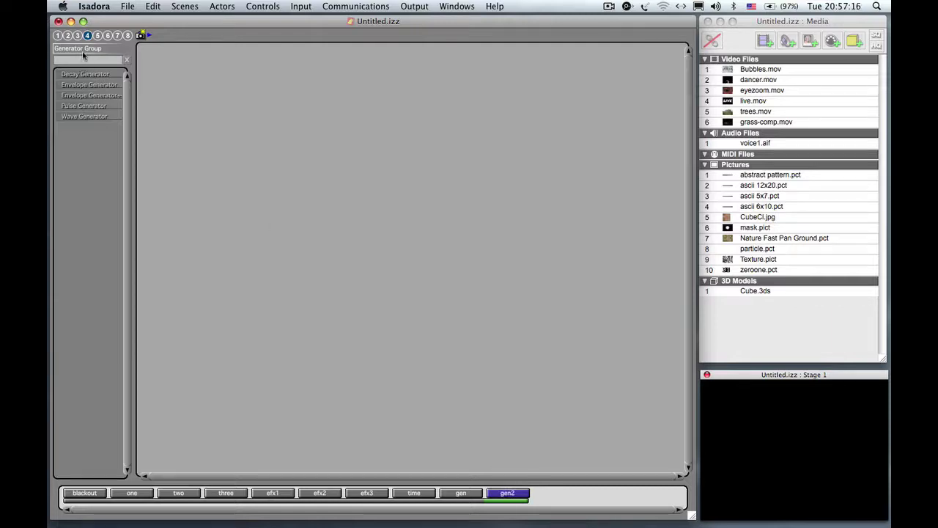
pyautogui.write('movi')
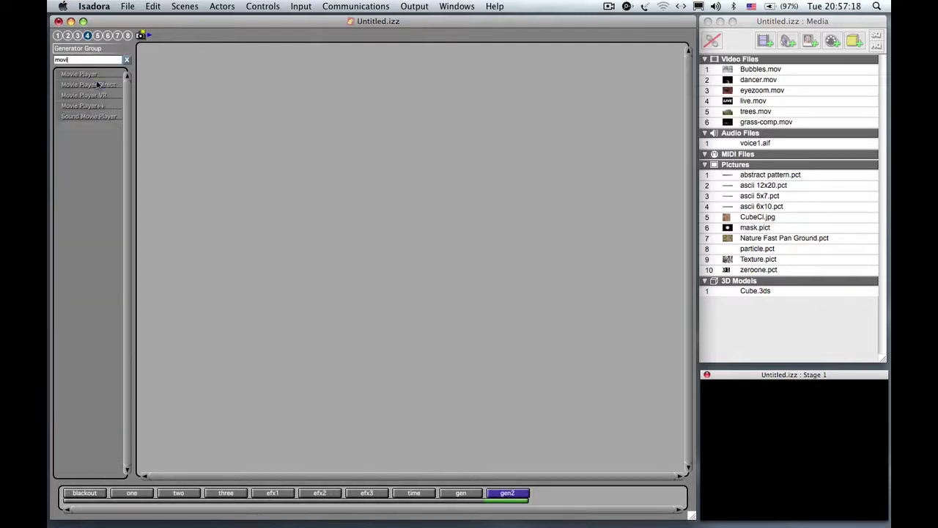
pyautogui.moveTo(80, 74); pyautogui.dragTo(172, 77)
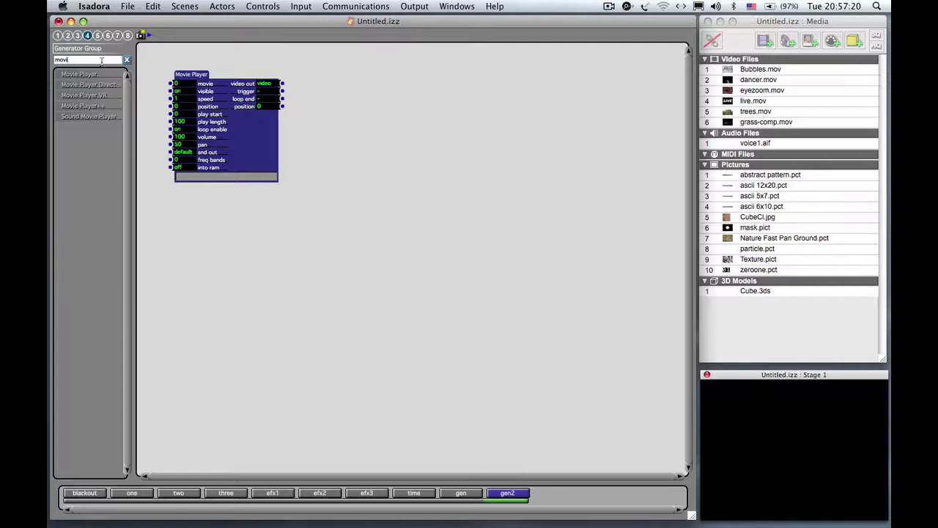
# - Add a Dots actor and then a Projector to the right of the Movie Player
pyautogui.click(102, 60)
pyautogui.write('dot')
pyautogui.moveTo(103, 79); pyautogui.dragTo(297, 79)
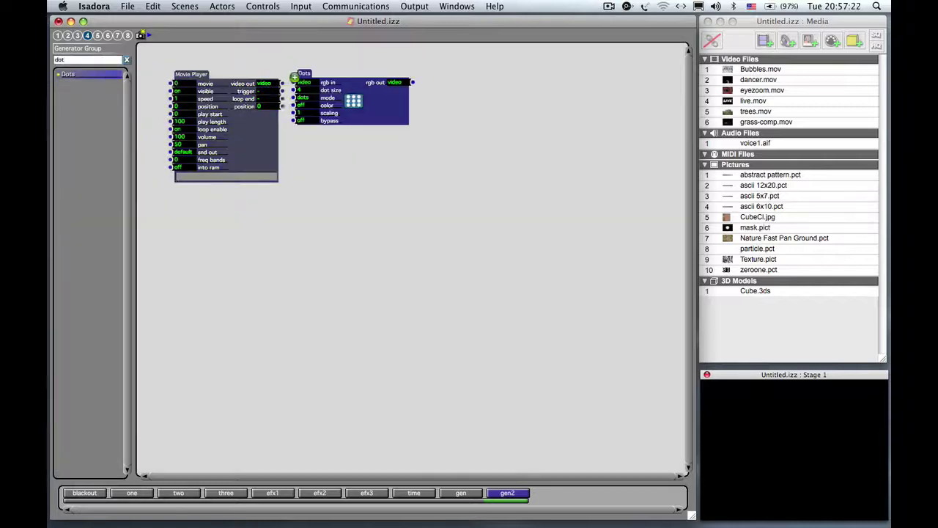
pyautogui.write('proj')
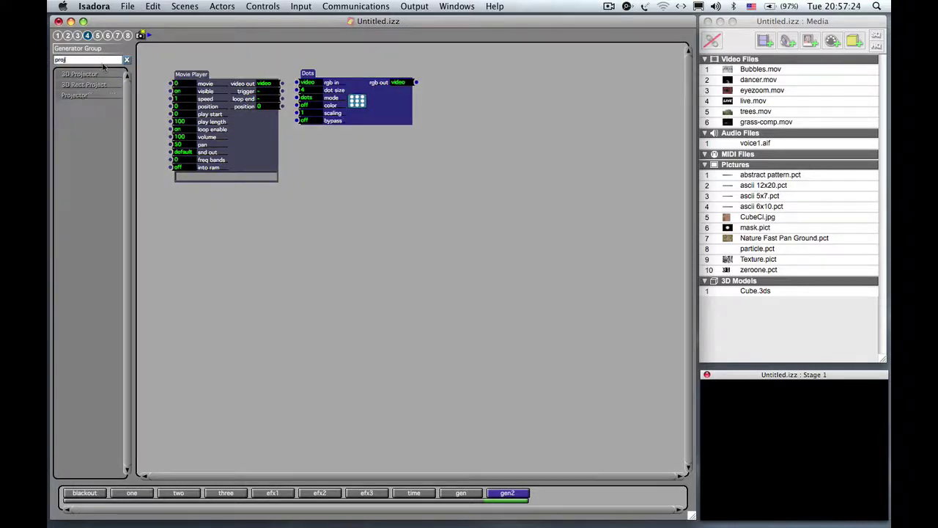
pyautogui.moveTo(74, 95); pyautogui.dragTo(434, 95)
# - Wire Movie Player video into Dots and the Dots output into the Projector
pyautogui.click(422, 86)
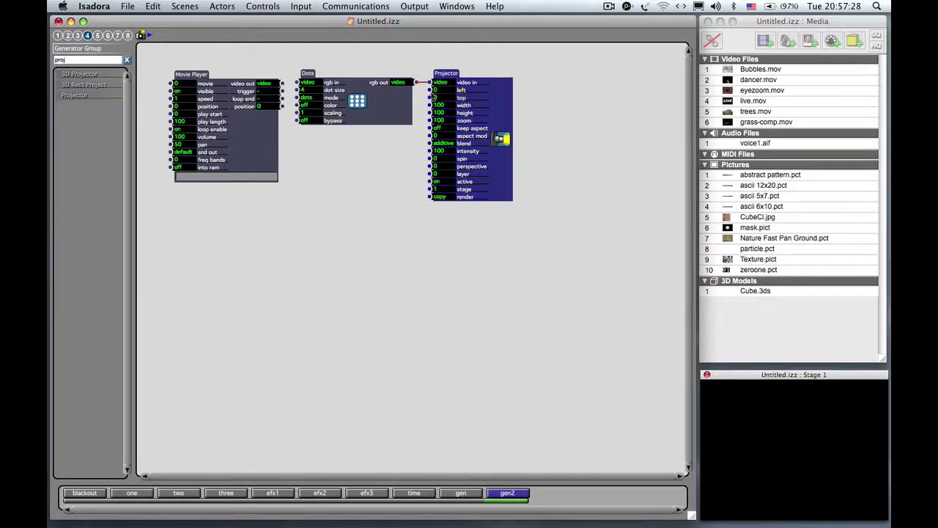
pyautogui.moveTo(283, 85); pyautogui.dragTo(299, 85)
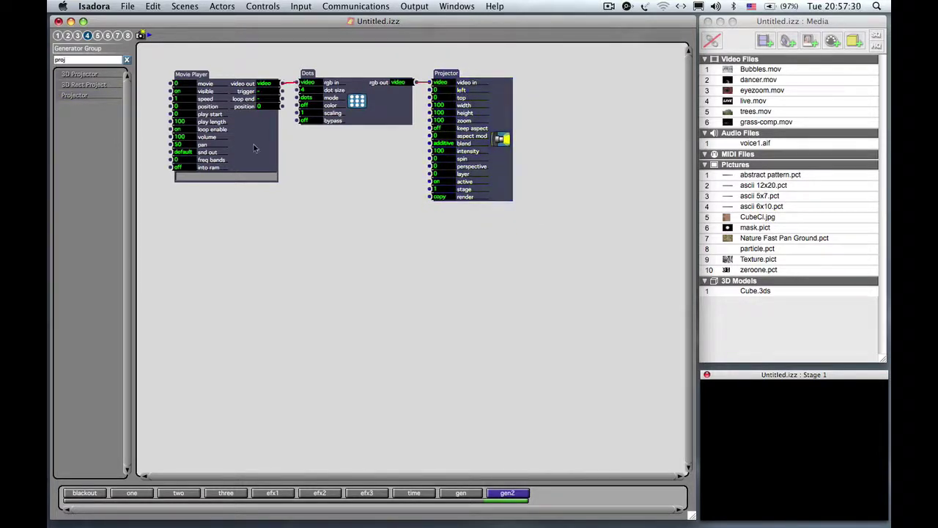
pyautogui.moveTo(254, 149); pyautogui.dragTo(245, 134)
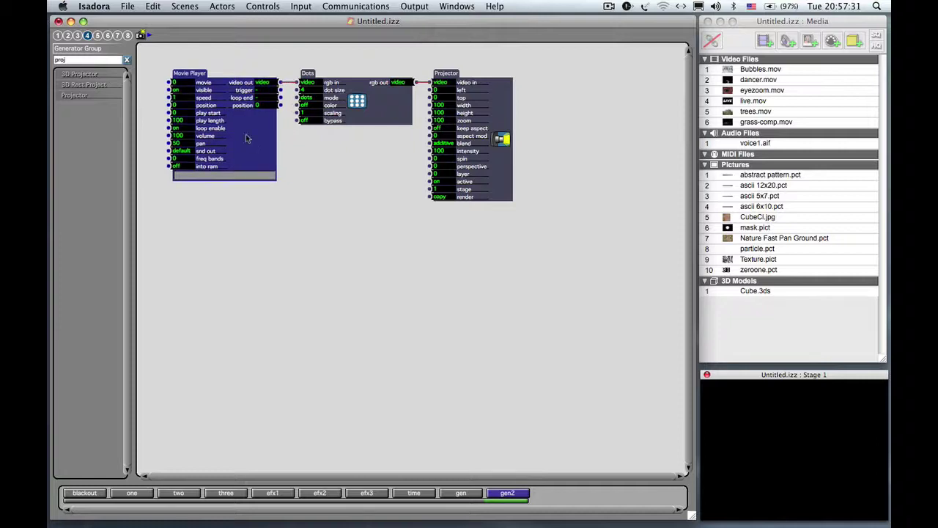
# - Load movie 3, eyezoom, into the Movie Player
pyautogui.click(180, 85)
pyautogui.write('3')
pyautogui.click(302, 167)
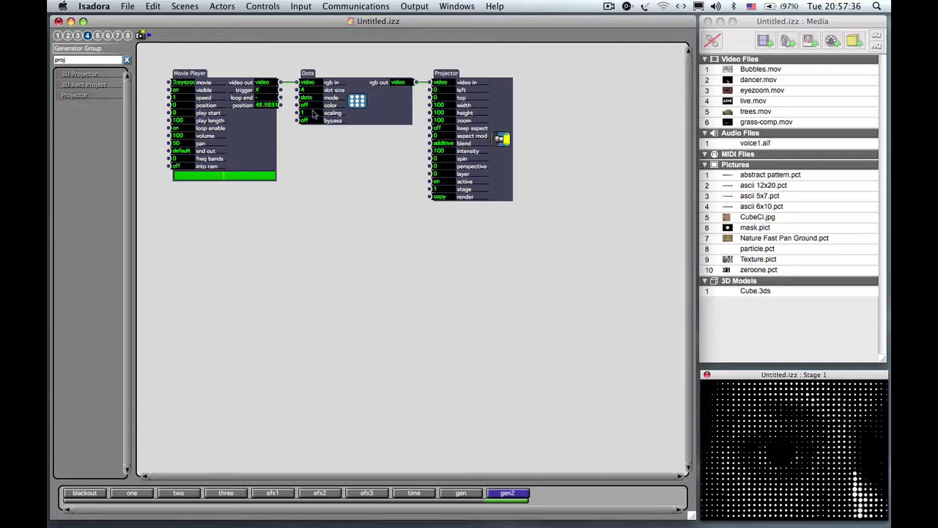
# - Increase the Dots actor's dot size to about 33.67
pyautogui.moveTo(311, 90)
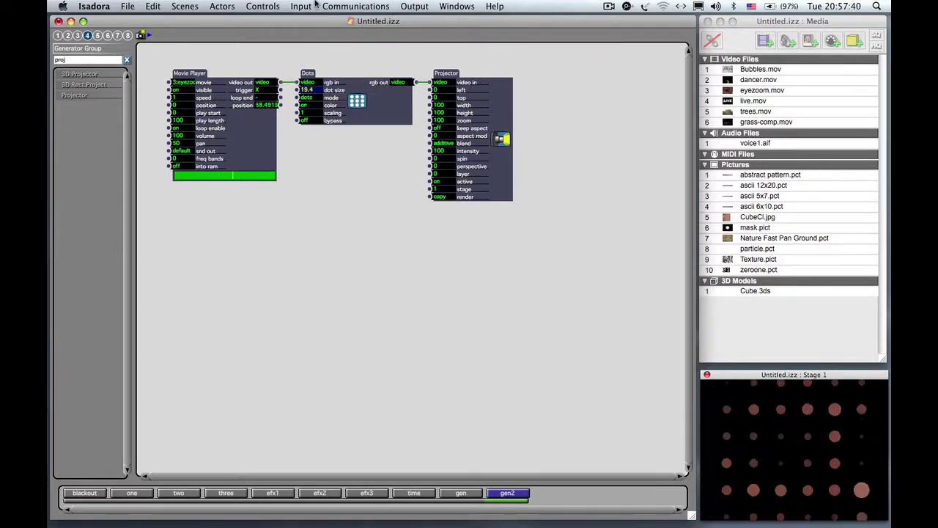
pyautogui.moveTo(308, 89); pyautogui.dragTo(287, 88)
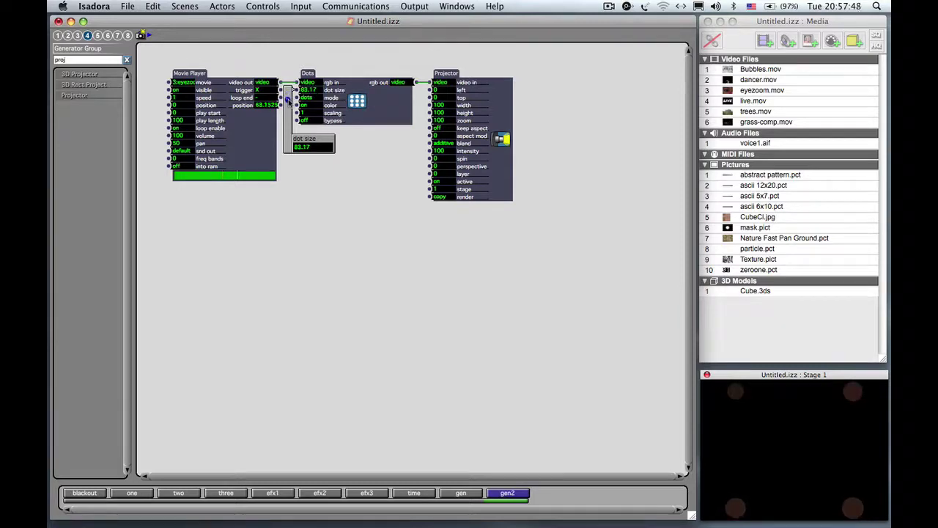
pyautogui.moveTo(283, 168); pyautogui.dragTo(286, 112)
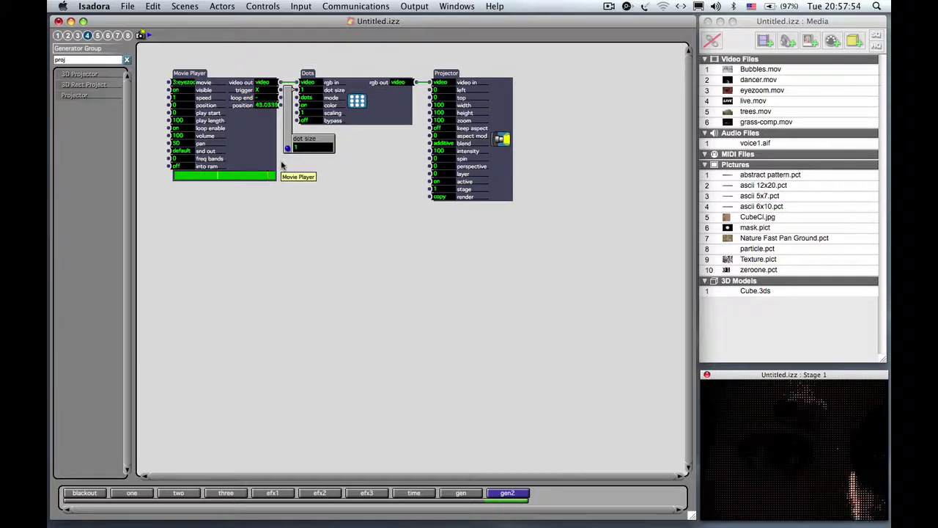
pyautogui.moveTo(281, 164); pyautogui.dragTo(286, 130)
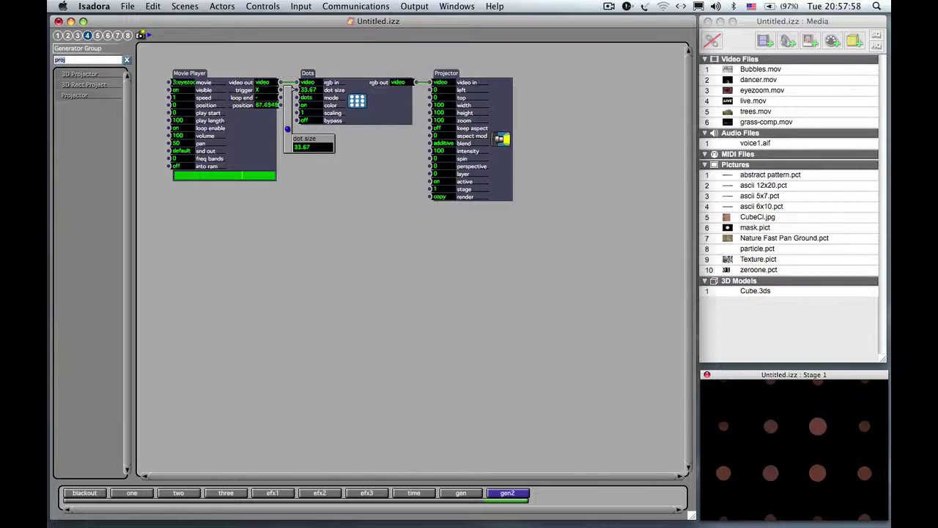
# - Add a Mouse Watcher below Dots and scale the dot size input from 3 to 25
pyautogui.write('mouse')
pyautogui.moveTo(107, 83); pyautogui.dragTo(308, 230)
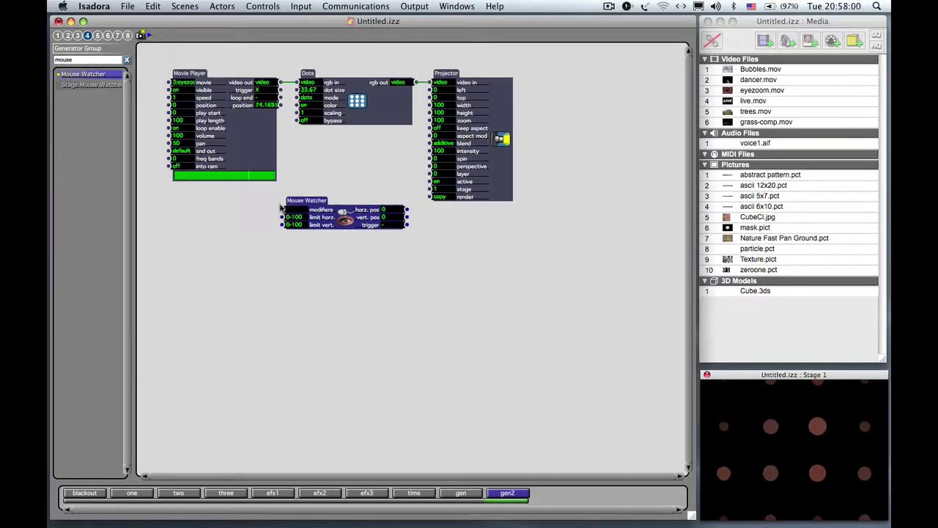
pyautogui.doubleClick(331, 92)
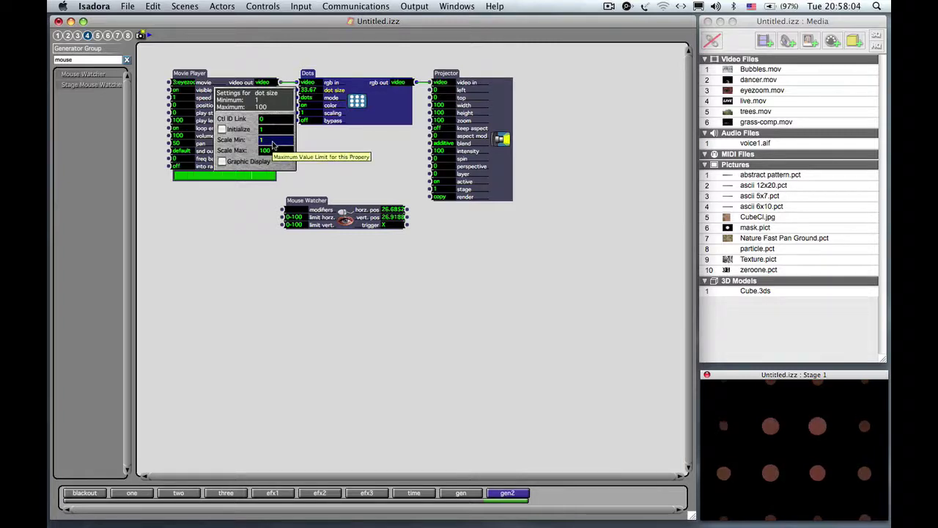
pyautogui.write('3')
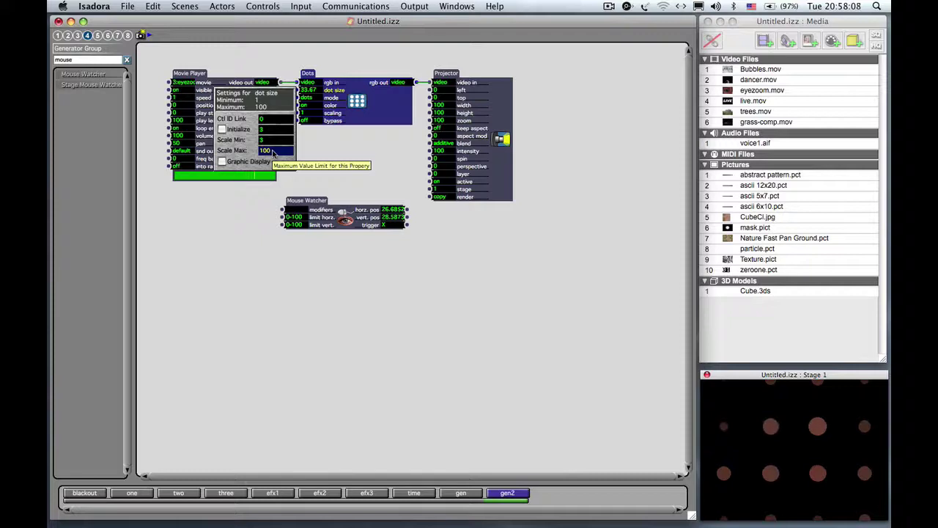
pyautogui.write('25')
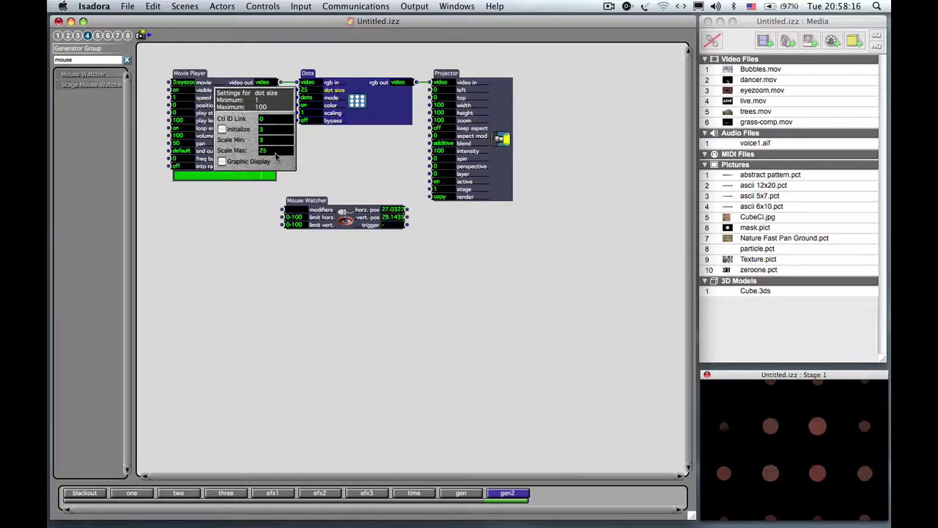
pyautogui.click(411, 209)
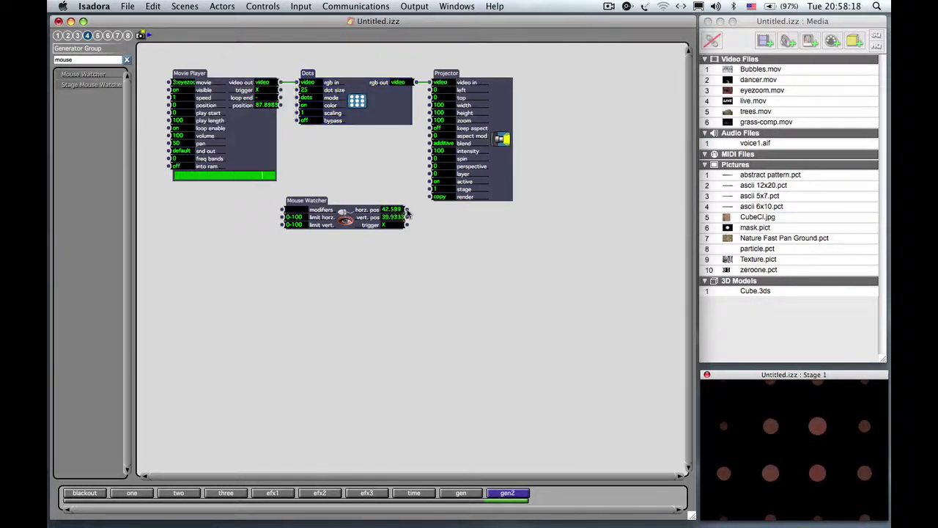